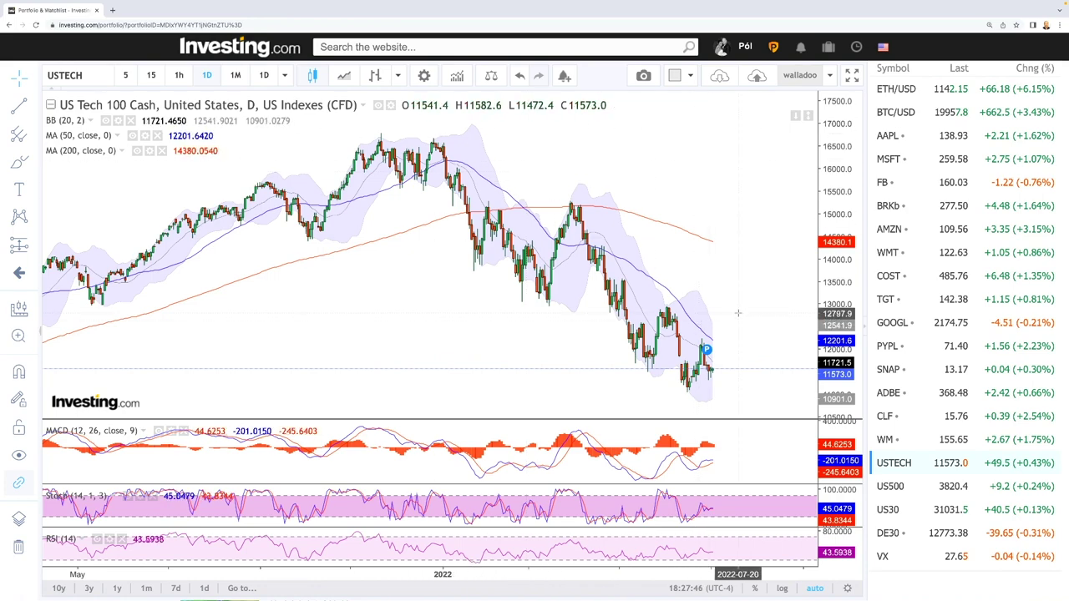
Step: Brush short downward extensions of the Bollinger midline and the 50- and 200-day moving averages past the latest USTECH candle
scroll(716, 319, down, 5)
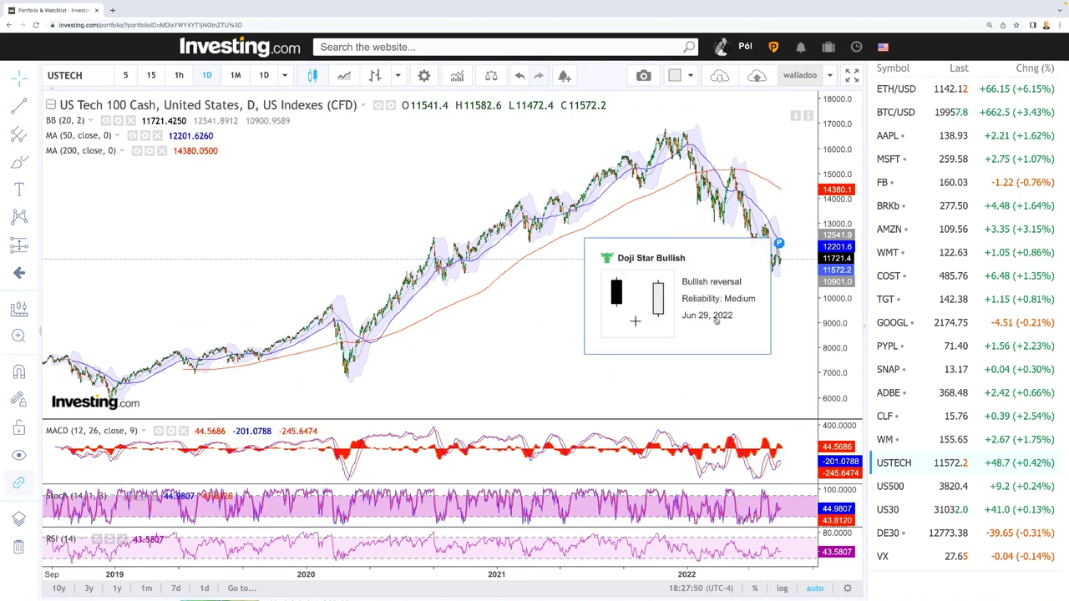
scroll(787, 308, up, 5)
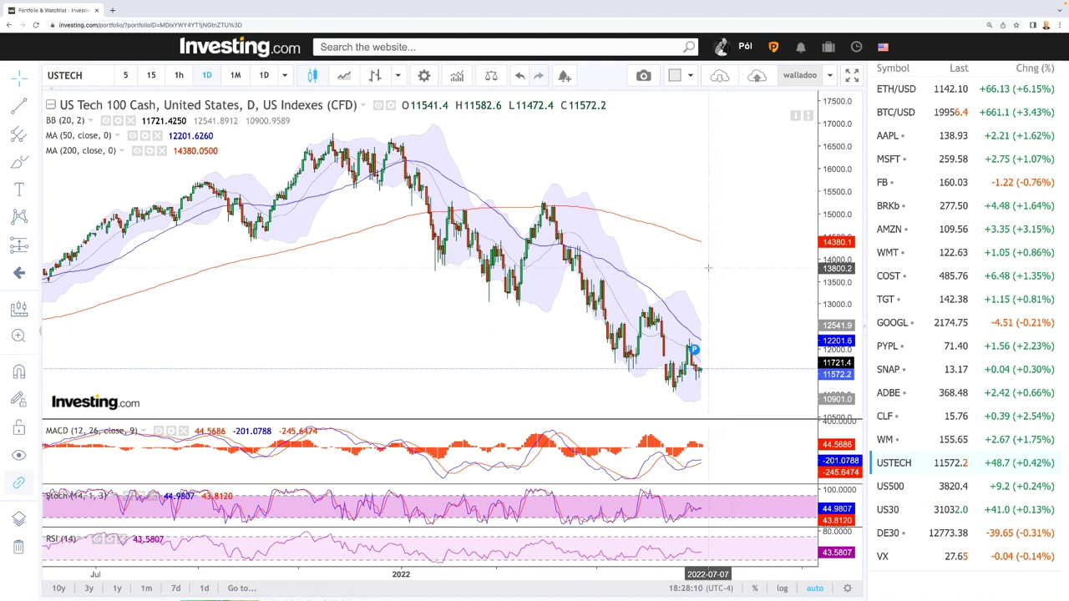
scroll(717, 280, down, 2)
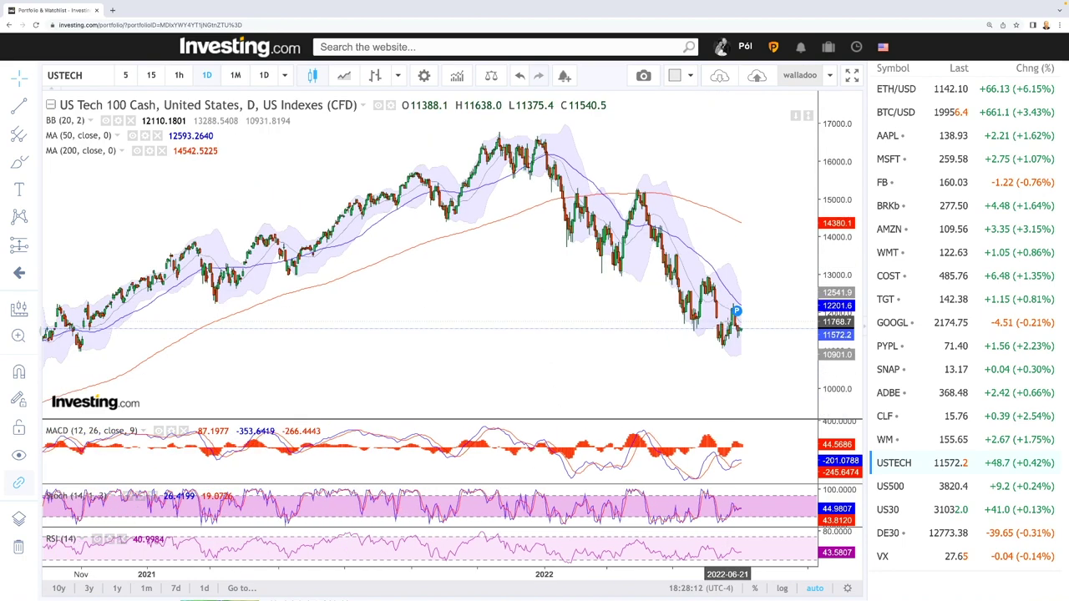
scroll(722, 305, up, 4)
scroll(727, 324, up, 2)
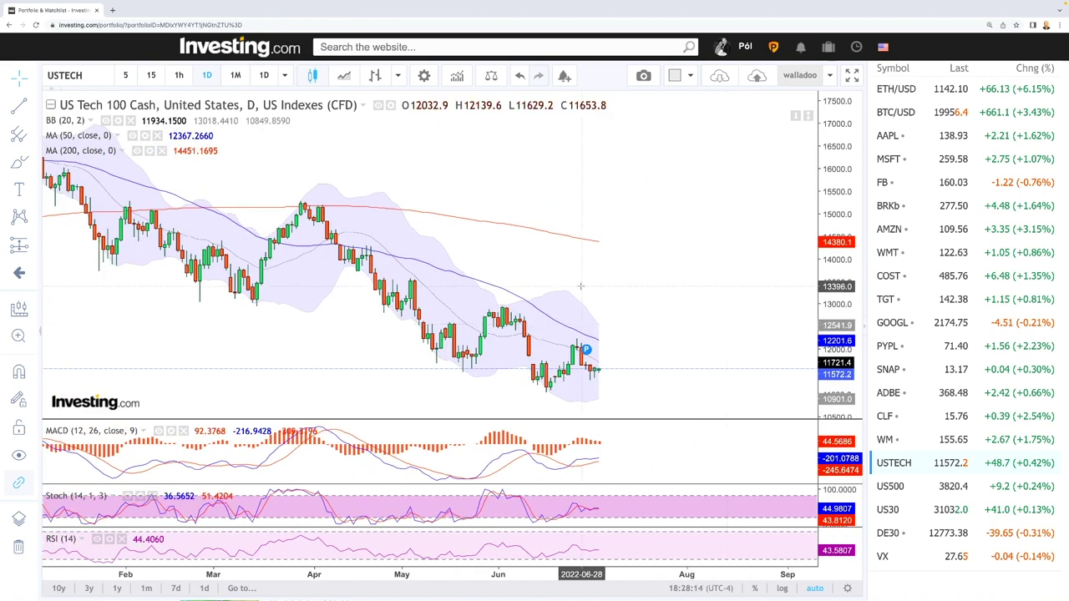
scroll(660, 280, down, 2)
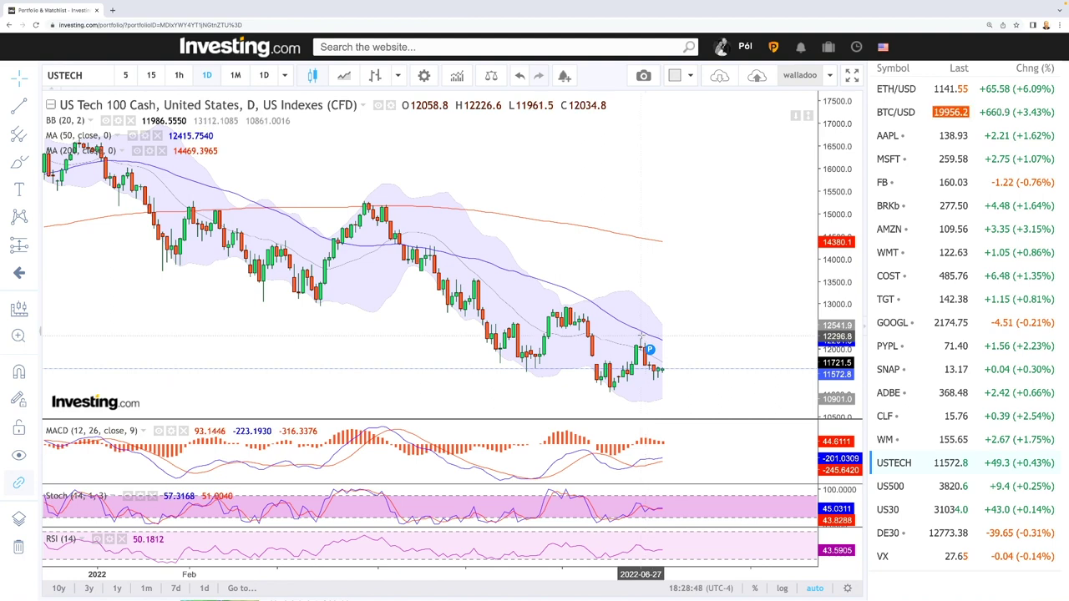
click(25, 163)
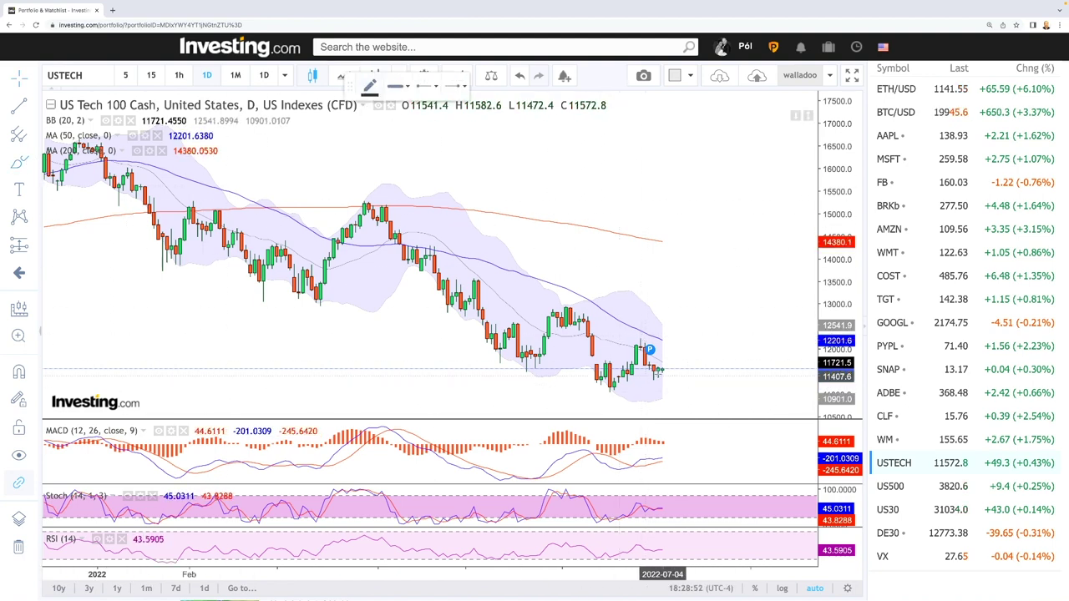
click(661, 365)
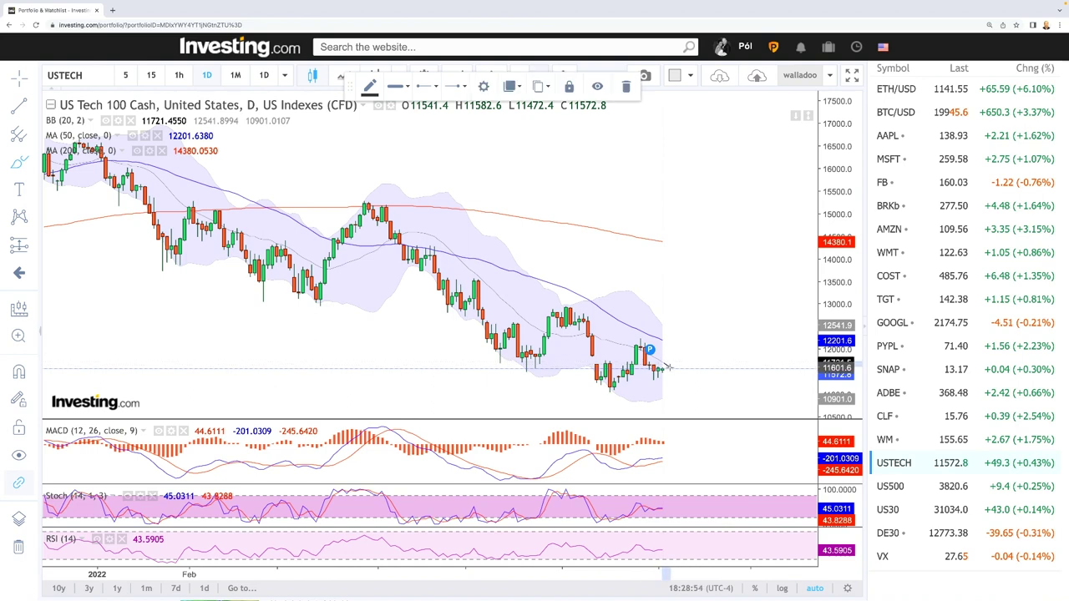
drag(669, 367, 679, 373)
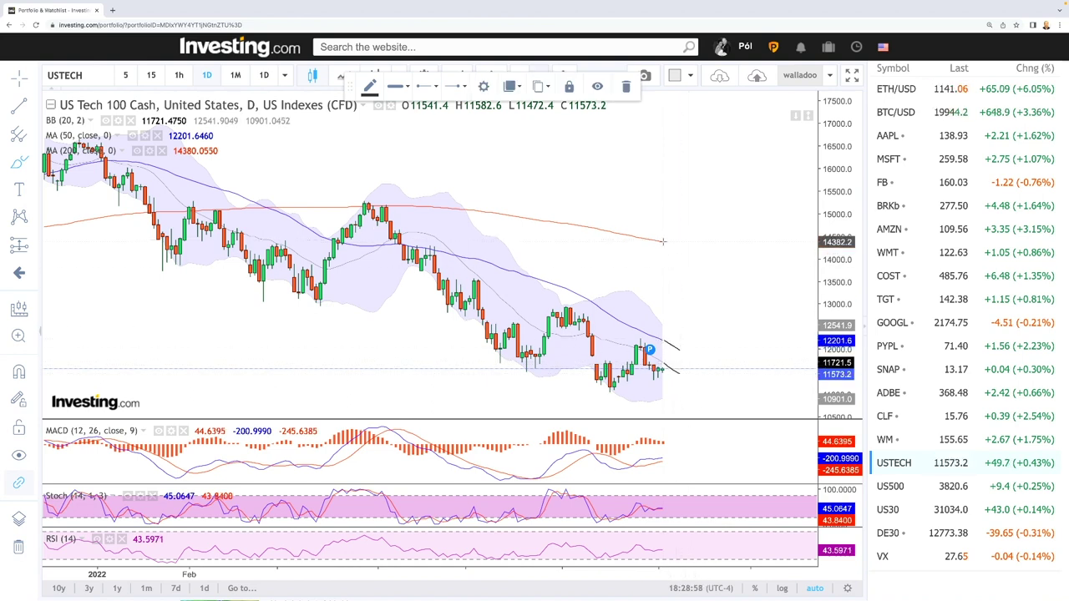
drag(705, 252, 718, 261)
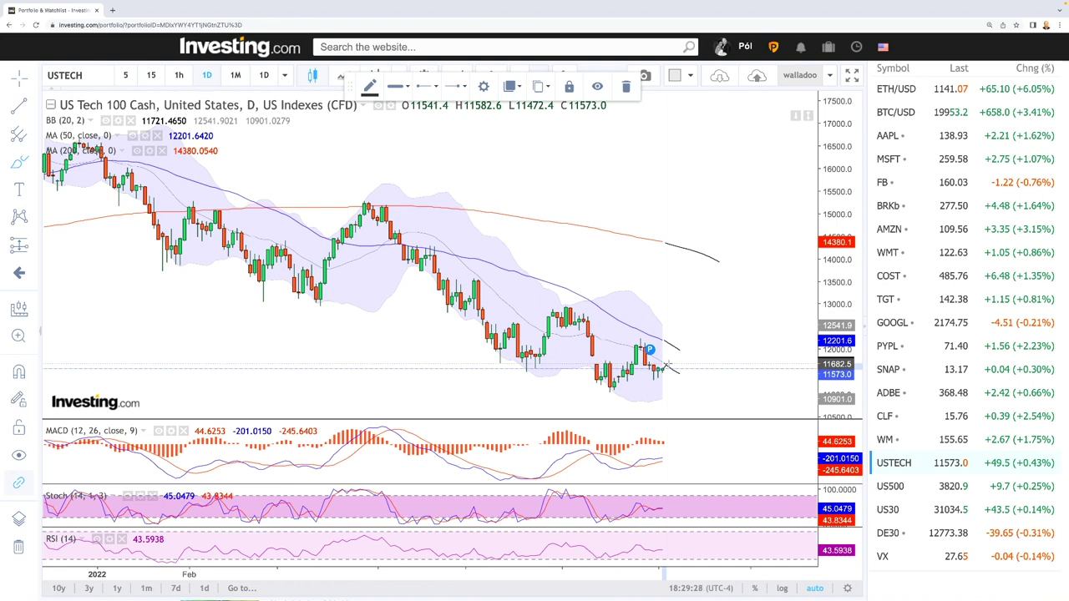
Step: Brush possible USTECH price paths turning down at each moving average, and trace the March 2022 rally with its following decline
mouse_move(667, 365)
mouse_down()
mouse_move(675, 399)
mouse_move(671, 350)
mouse_move(692, 400)
mouse_up()
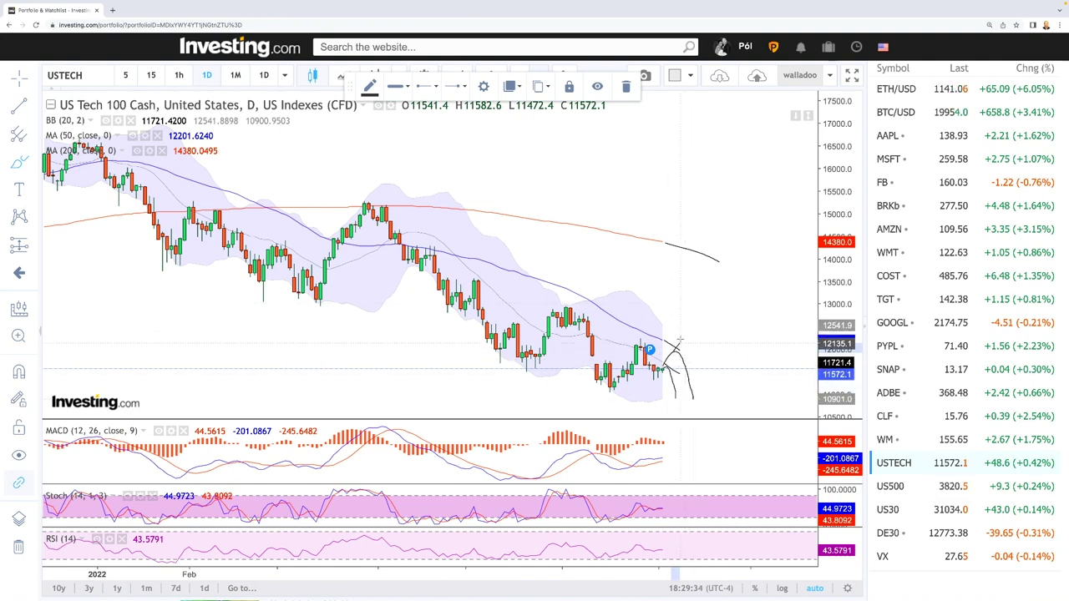
mouse_move(673, 358)
mouse_down()
mouse_move(722, 268)
mouse_move(758, 377)
mouse_up()
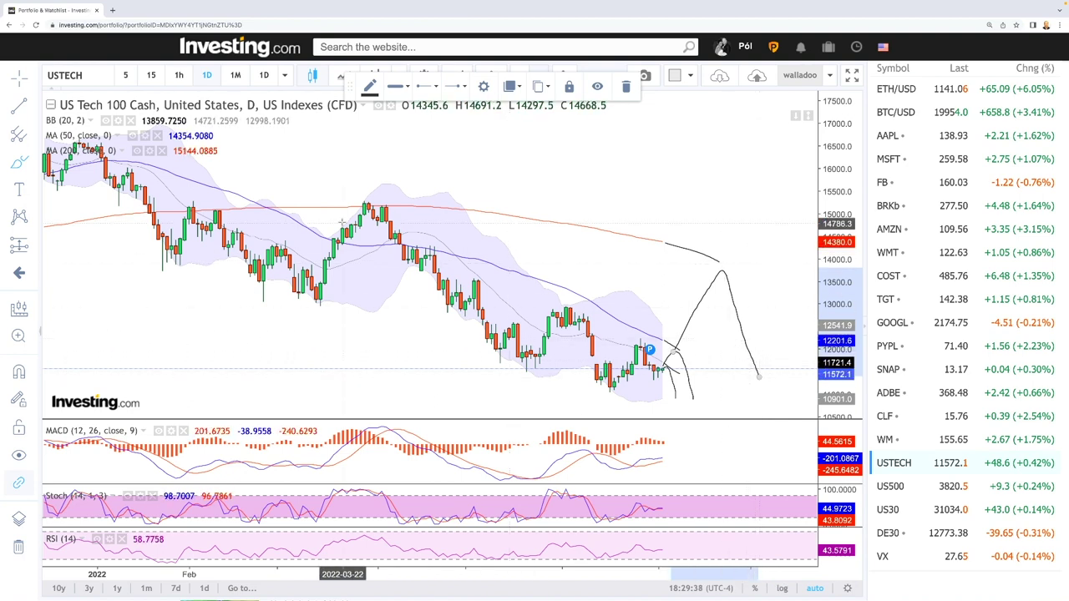
mouse_move(316, 293)
mouse_down()
mouse_move(368, 205)
mouse_move(479, 315)
mouse_up()
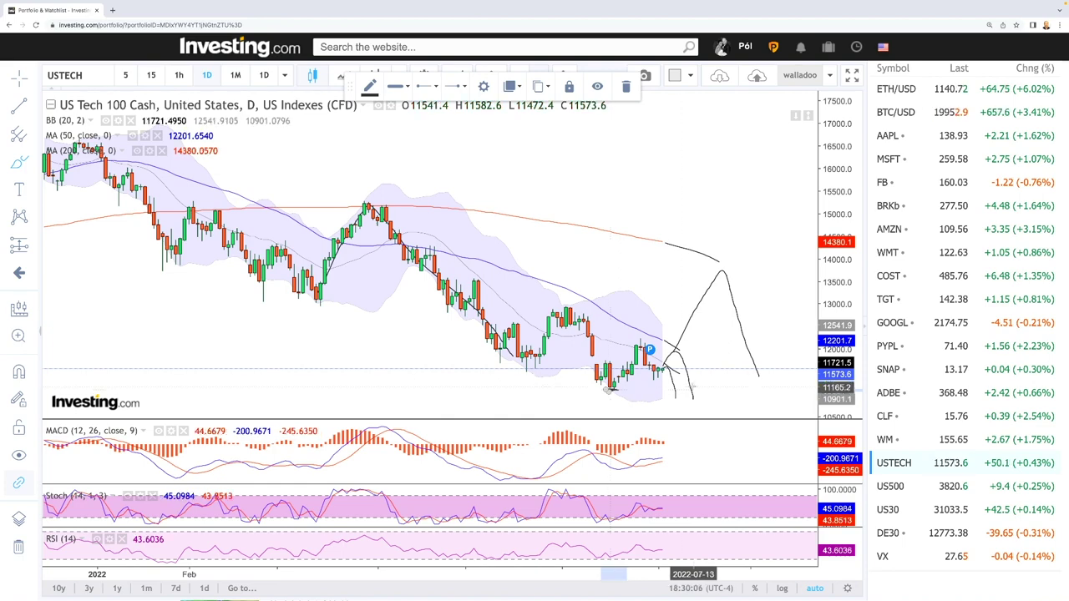
Step: Draw a Fib Retracement on USTECH from the March 2020 low at 6748.7 up to the peak level at 16807.6
scroll(697, 382, down, 10)
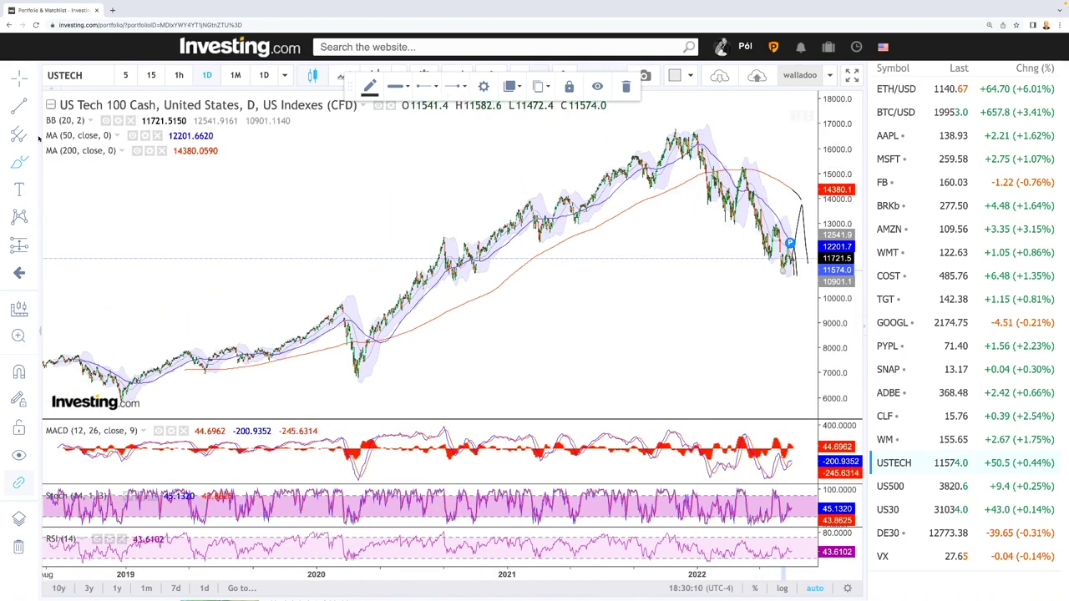
click(34, 136)
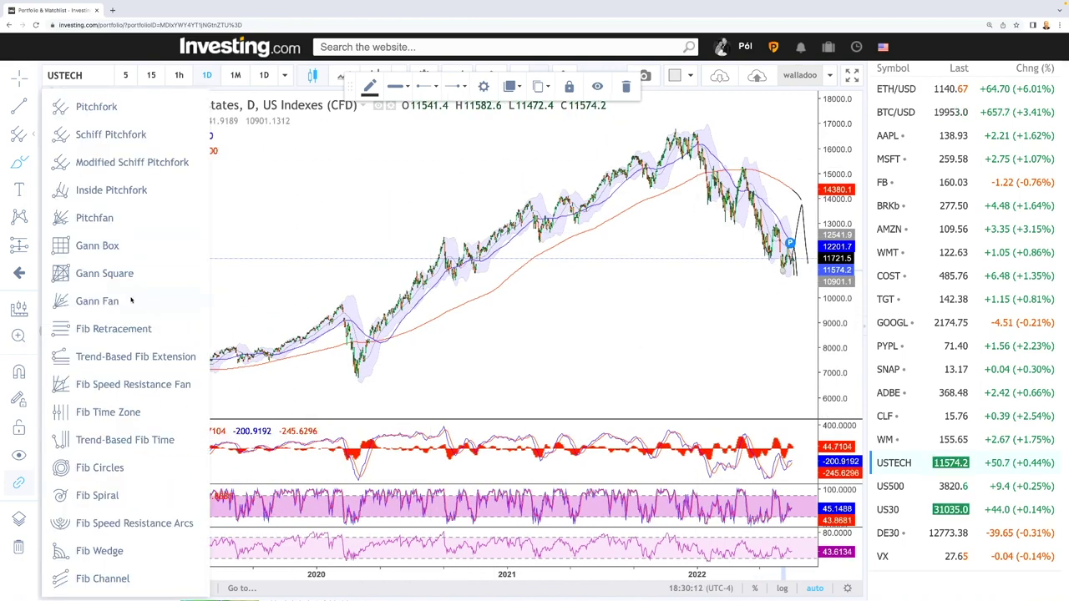
click(126, 323)
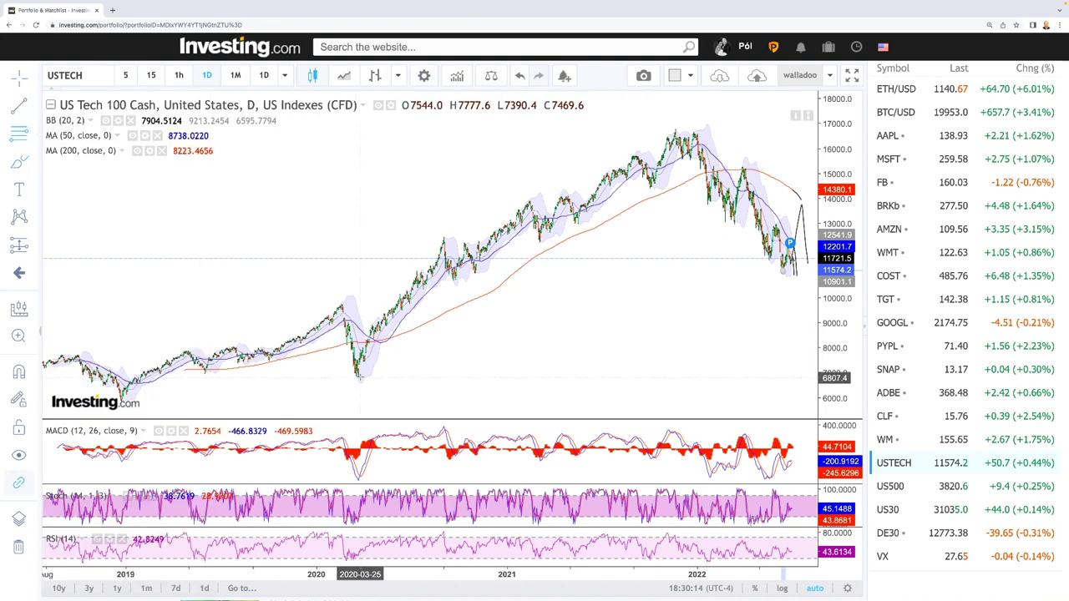
click(357, 379)
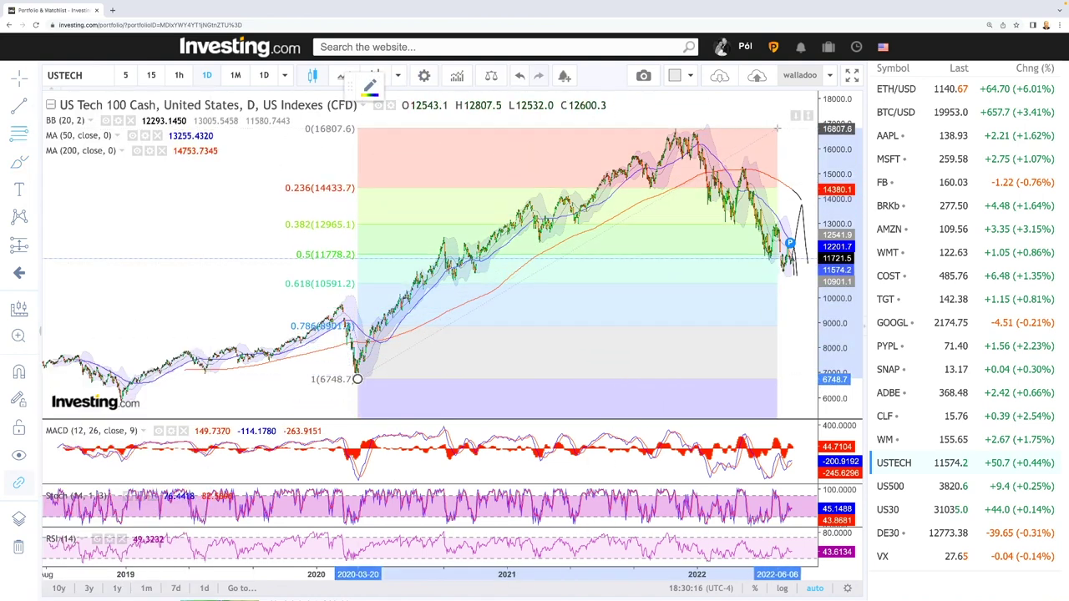
click(777, 128)
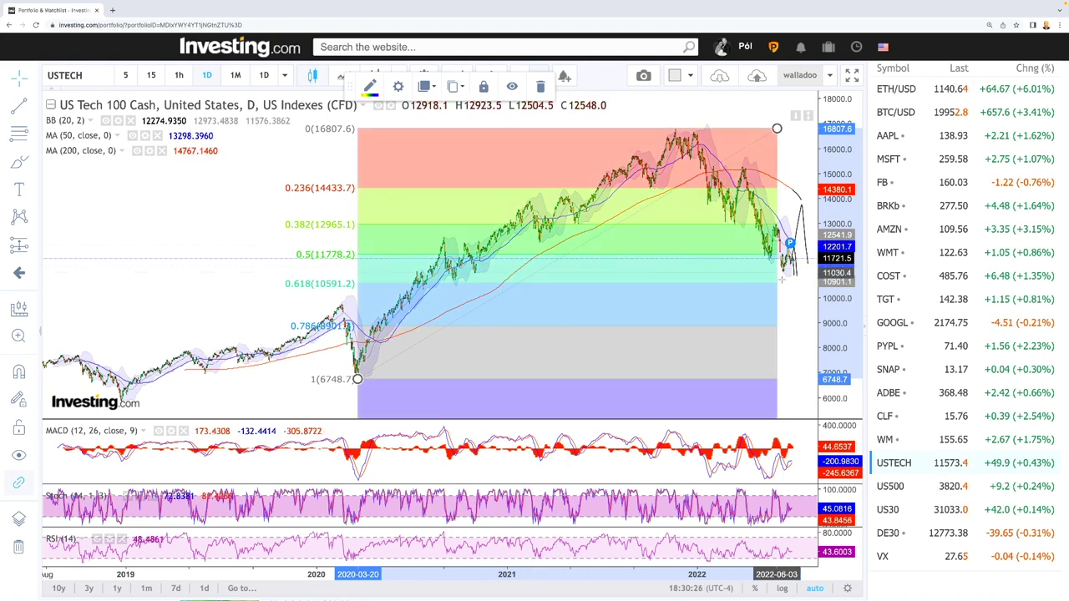
mouse_move(788, 247)
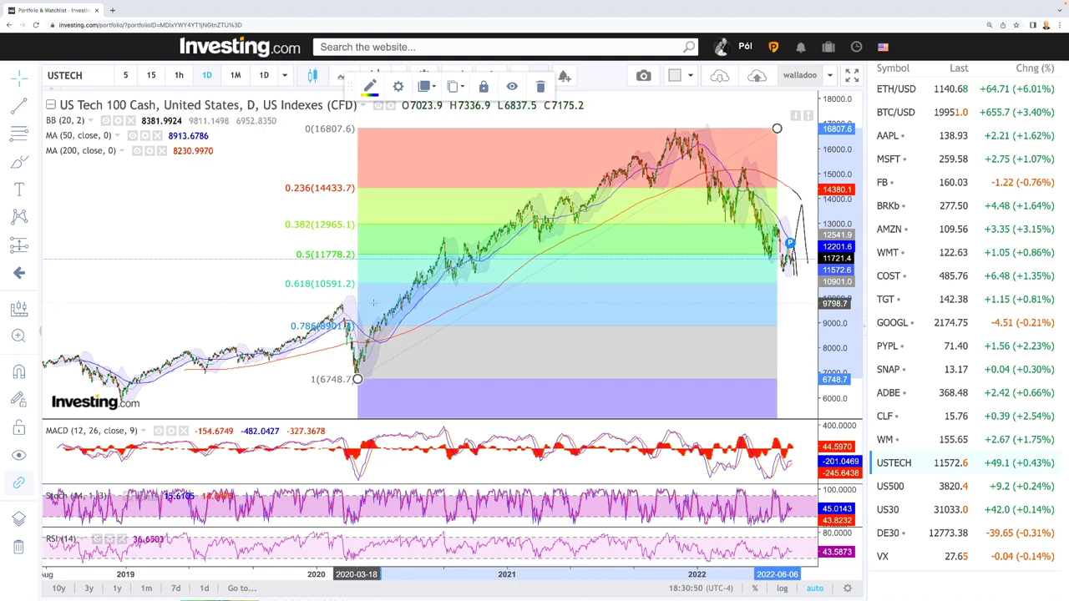
scroll(732, 325, up, 5)
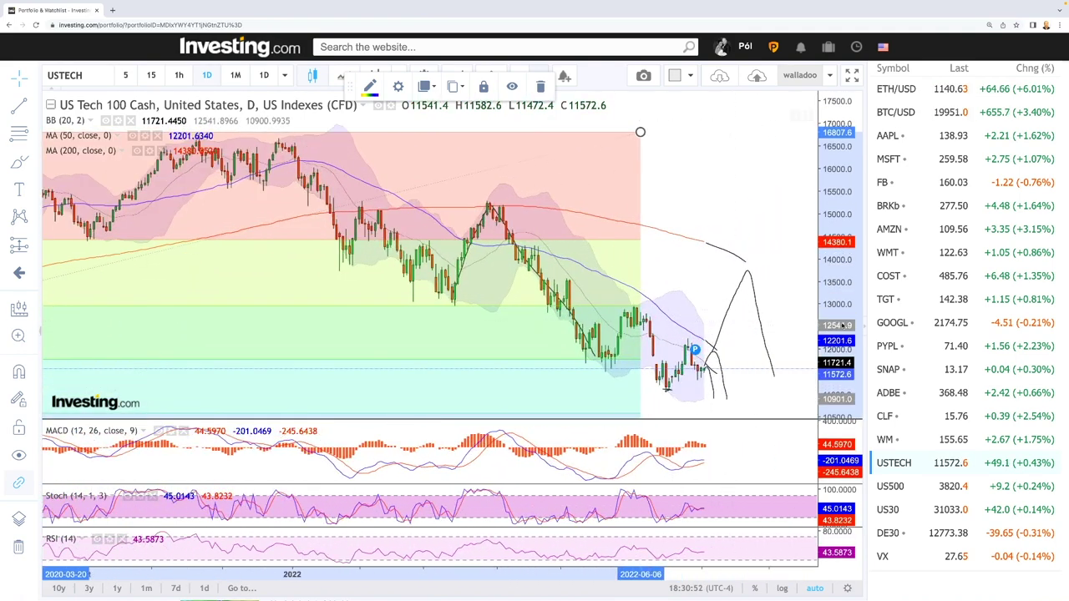
Step: Open the US500 chart and brush a zigzag along its price swings from the March 2022 low to the latest candle
click(898, 487)
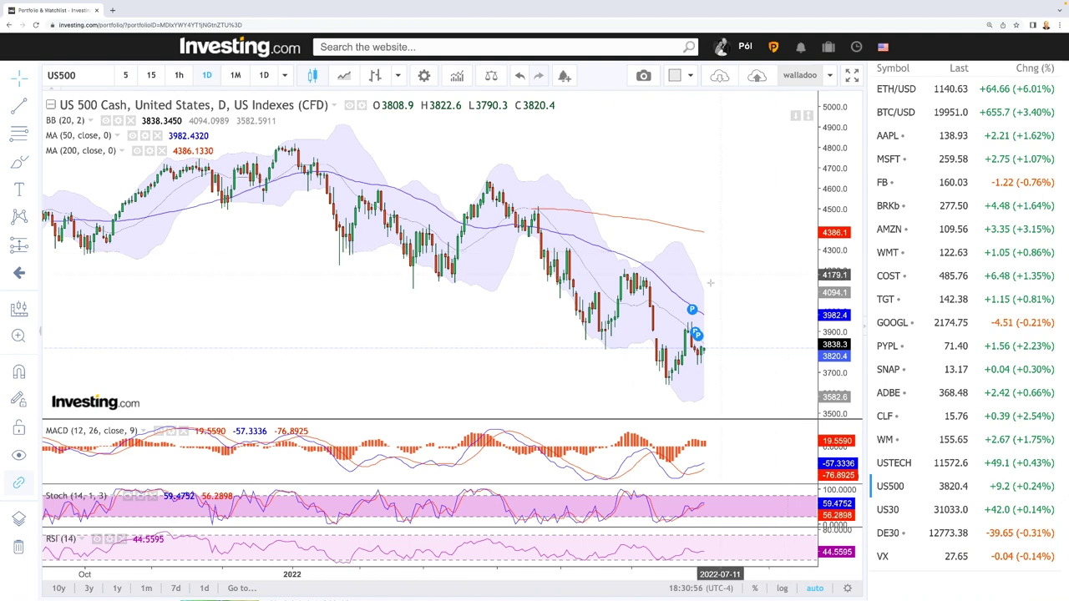
scroll(681, 342, up, 4)
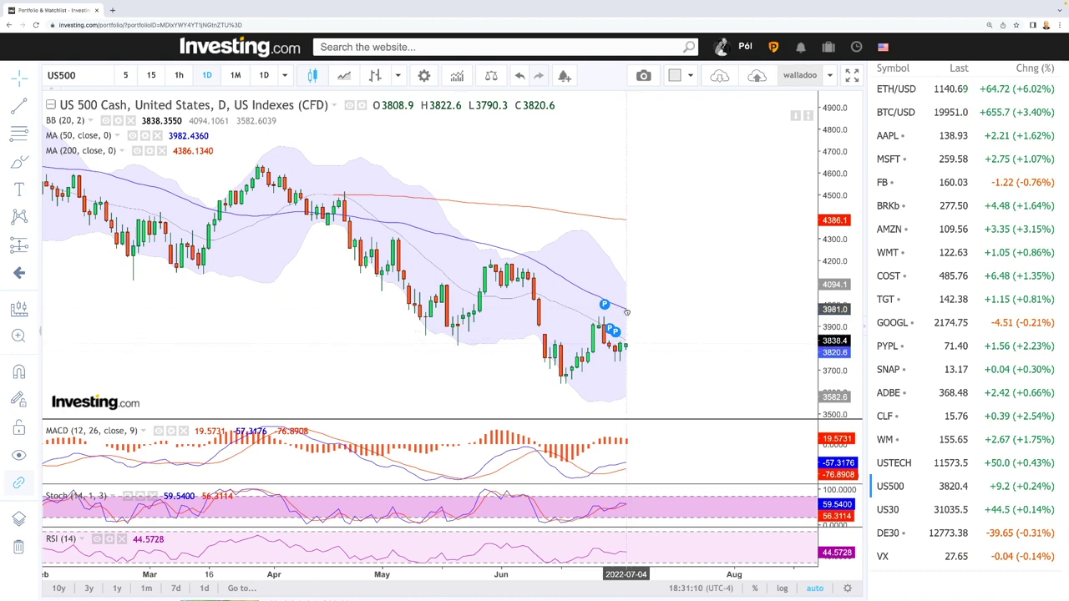
scroll(704, 350, up, 2)
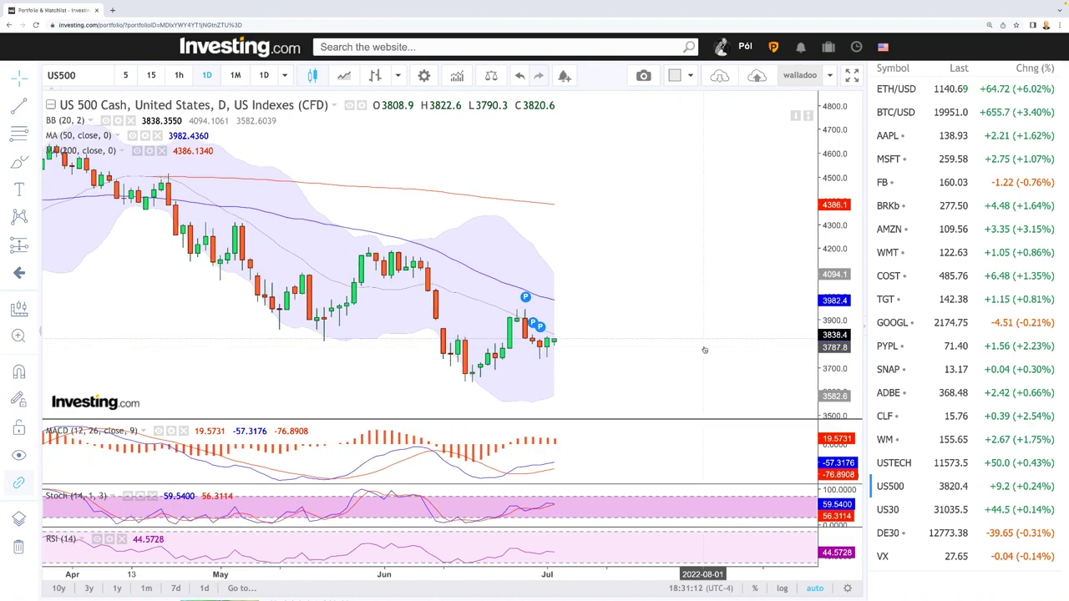
scroll(704, 350, down, 5)
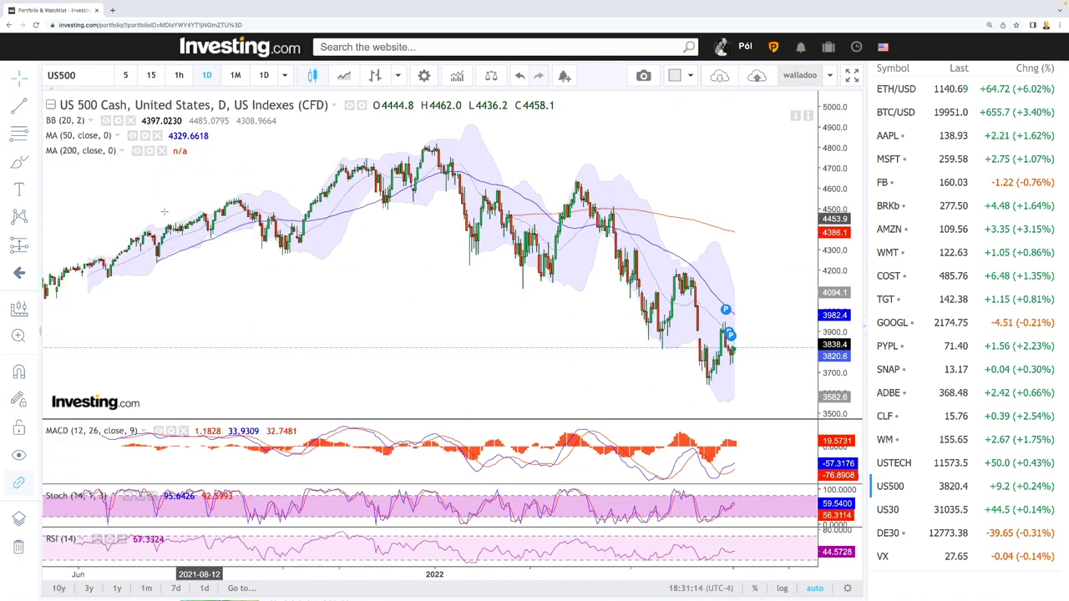
click(20, 162)
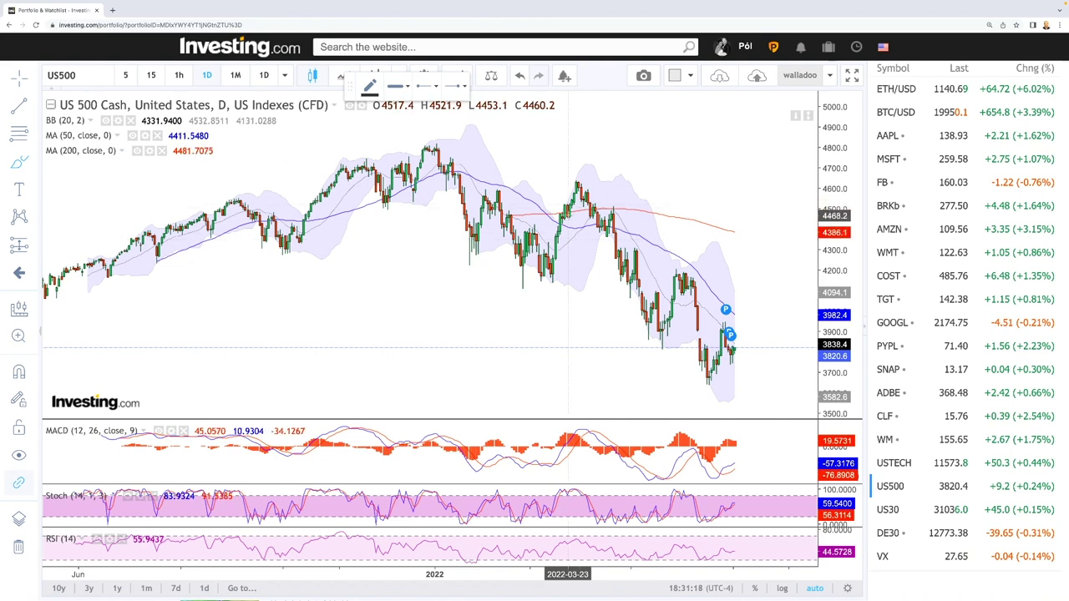
click(549, 274)
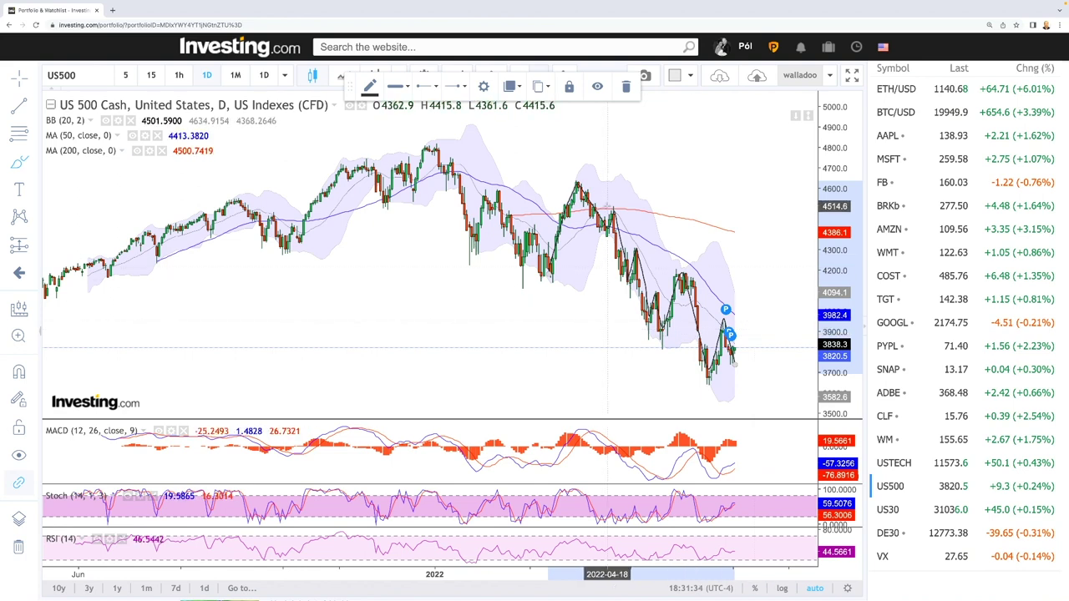
Step: Brush a projected US500 price drop and downward extensions of the Bollinger midline and the 50- and 200-day moving averages
scroll(718, 300, up, 3)
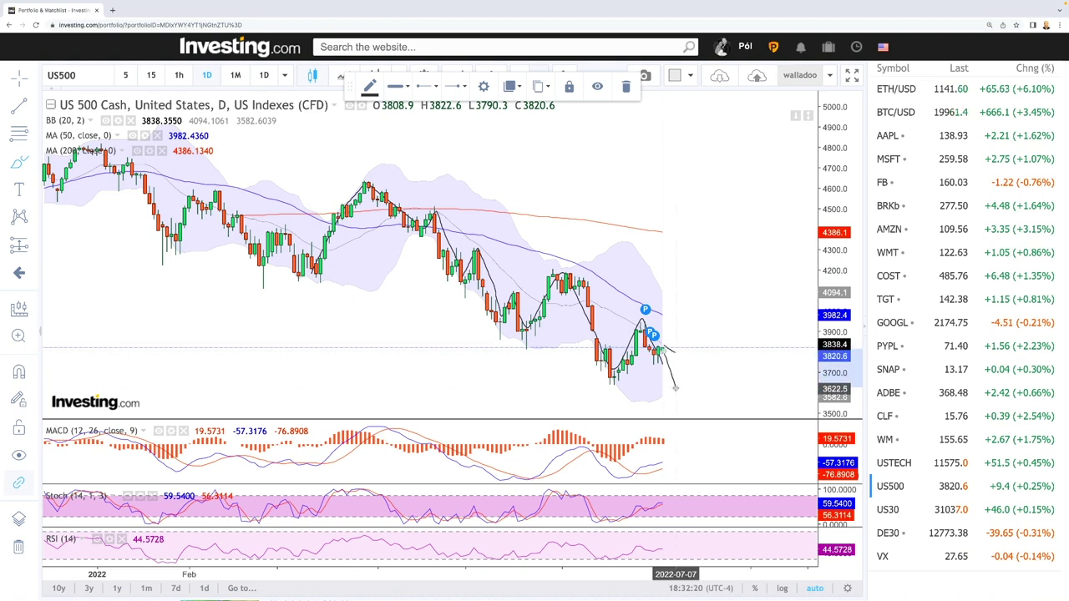
click(675, 387)
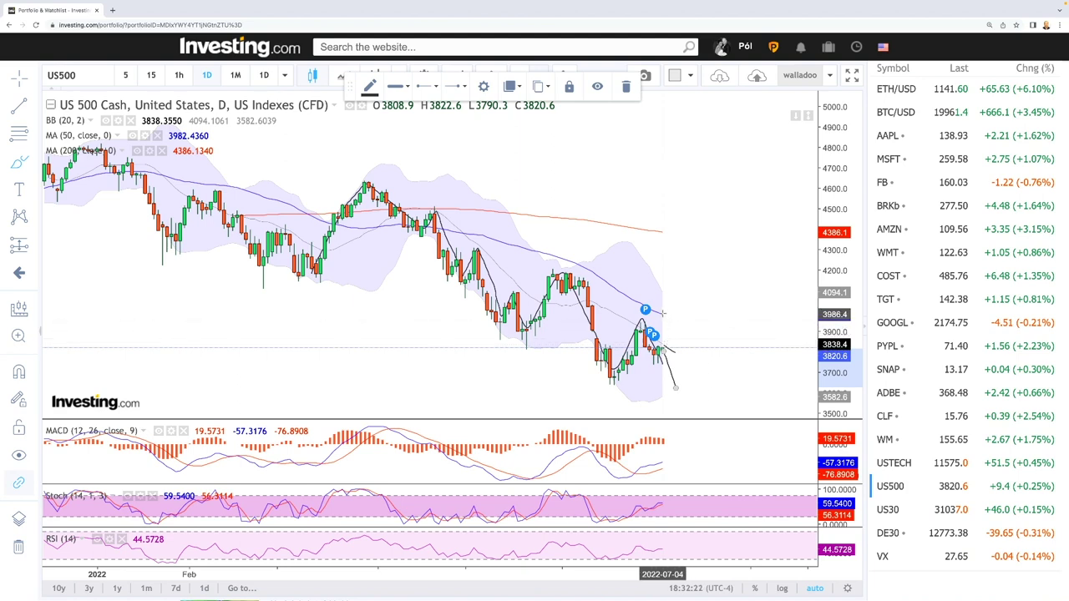
click(662, 314)
click(698, 334)
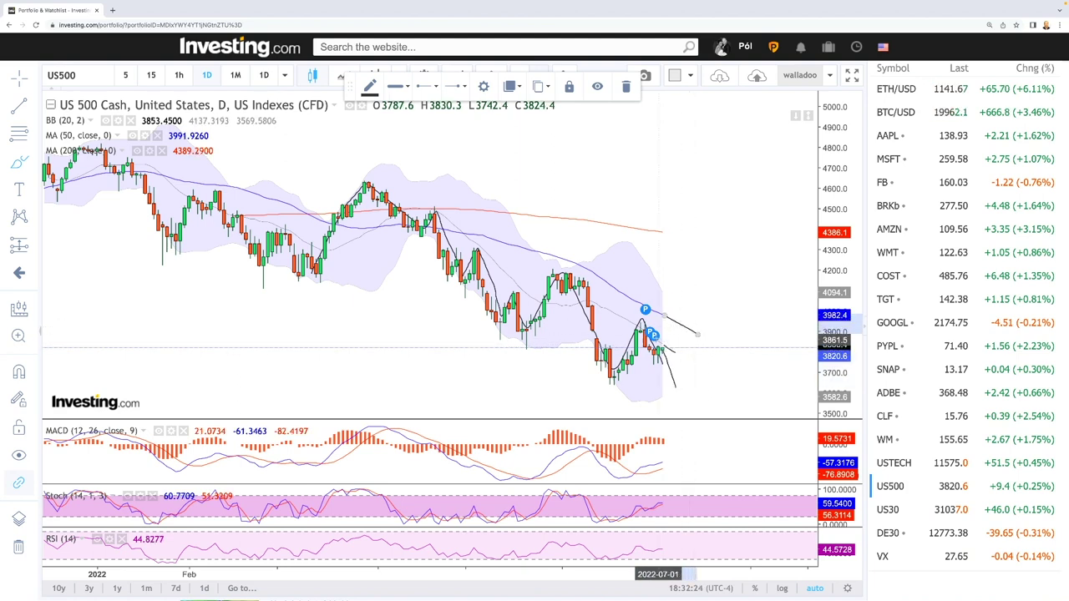
click(663, 232)
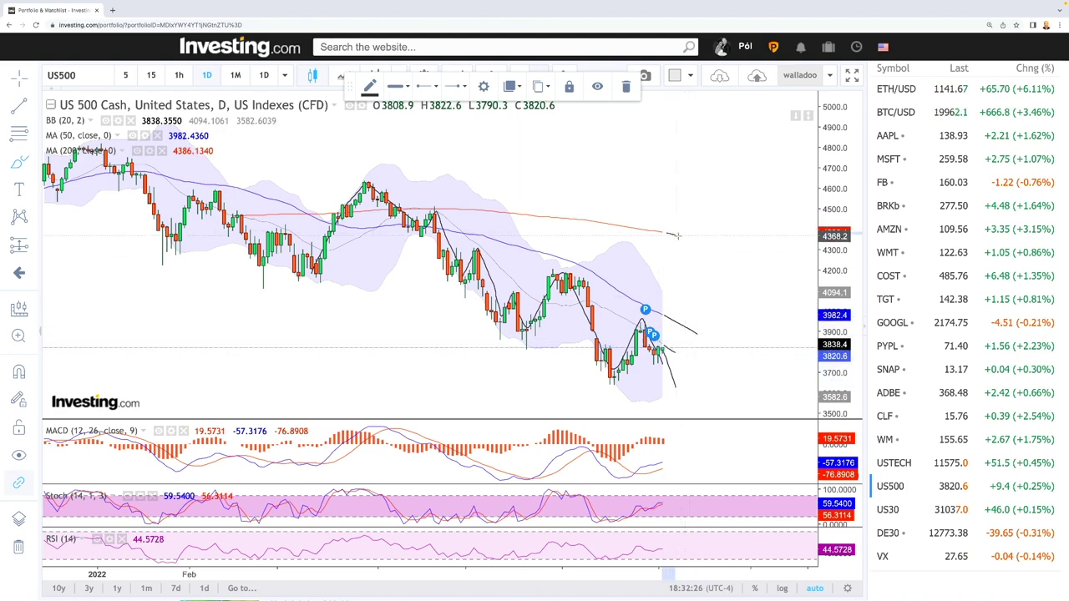
click(729, 260)
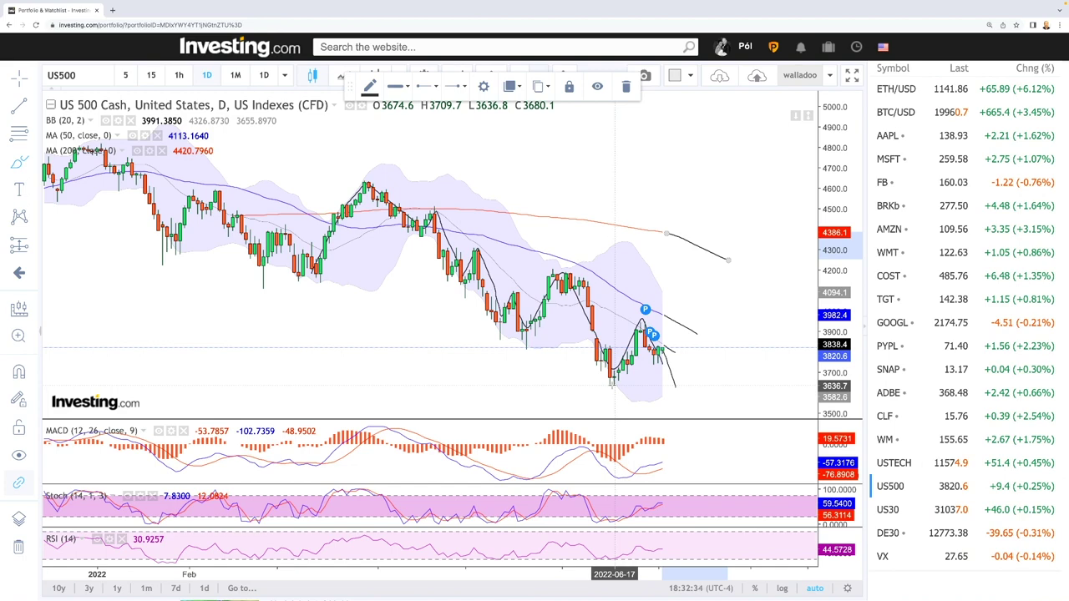
scroll(728, 378, down, 6)
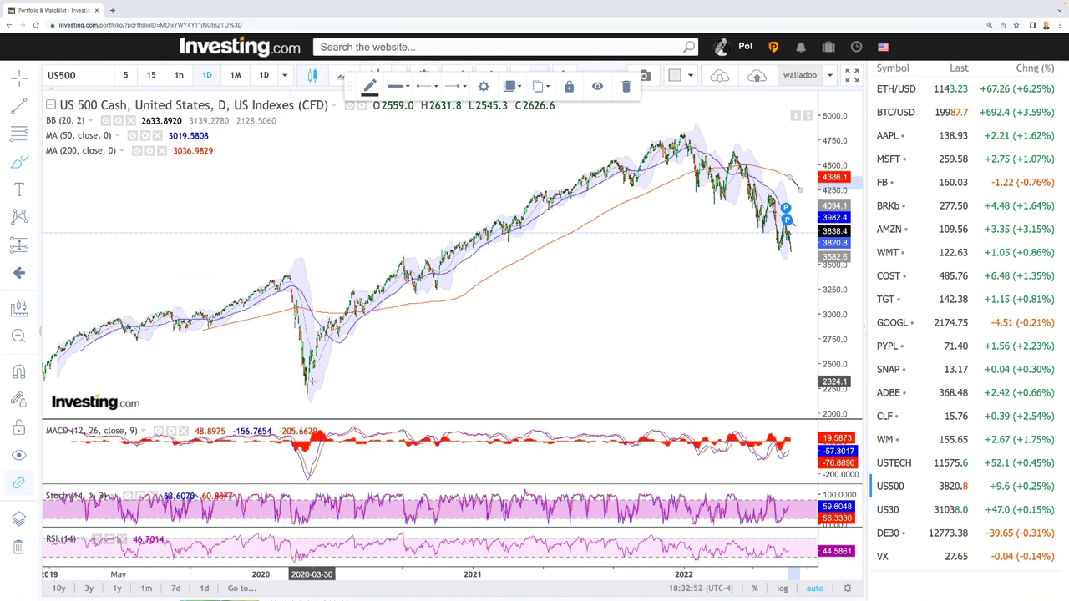
Step: On the US30 chart, trace the price swings since March 2022 and brush downward extensions of the 50- and 200-day moving averages
click(894, 510)
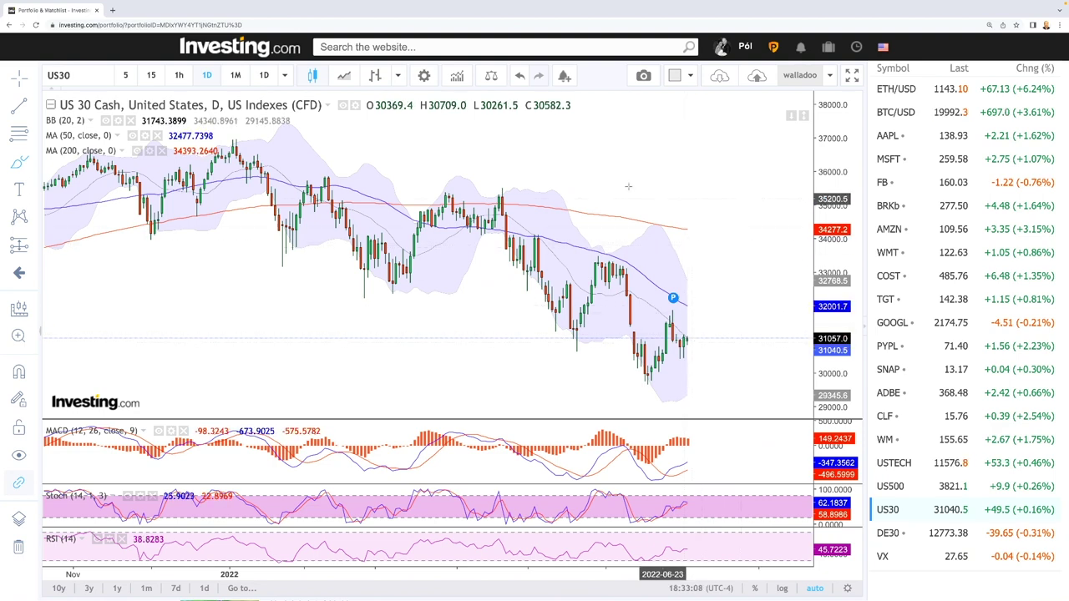
mouse_move(416, 257)
mouse_down()
mouse_move(452, 203)
mouse_move(528, 277)
mouse_move(547, 251)
mouse_move(564, 318)
mouse_move(571, 285)
mouse_move(584, 311)
mouse_move(606, 267)
mouse_move(623, 259)
mouse_move(643, 376)
mouse_move(673, 322)
mouse_move(691, 335)
mouse_up()
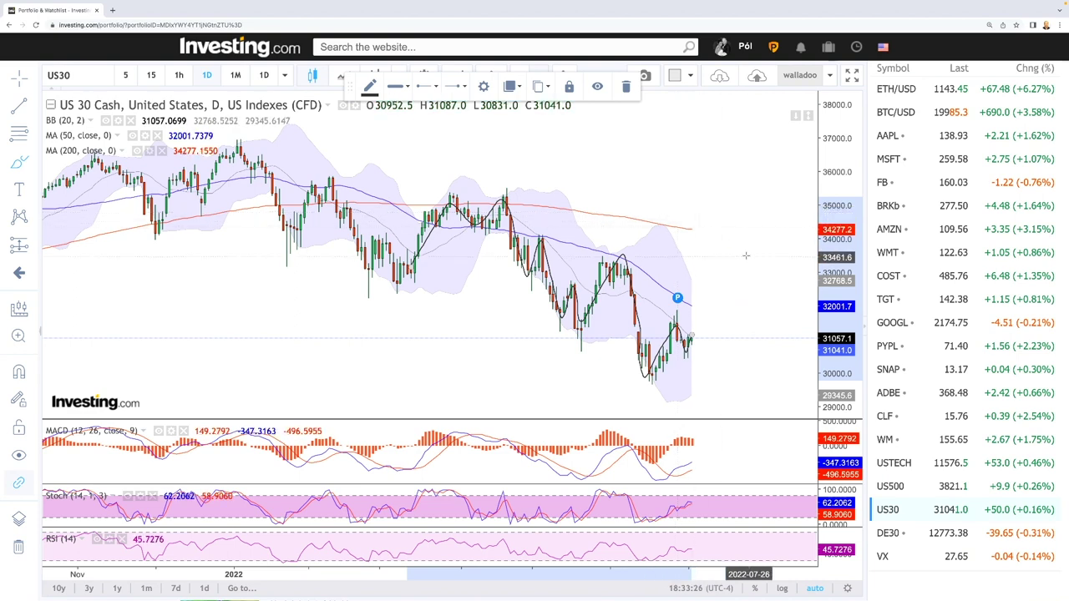
click(692, 307)
click(728, 334)
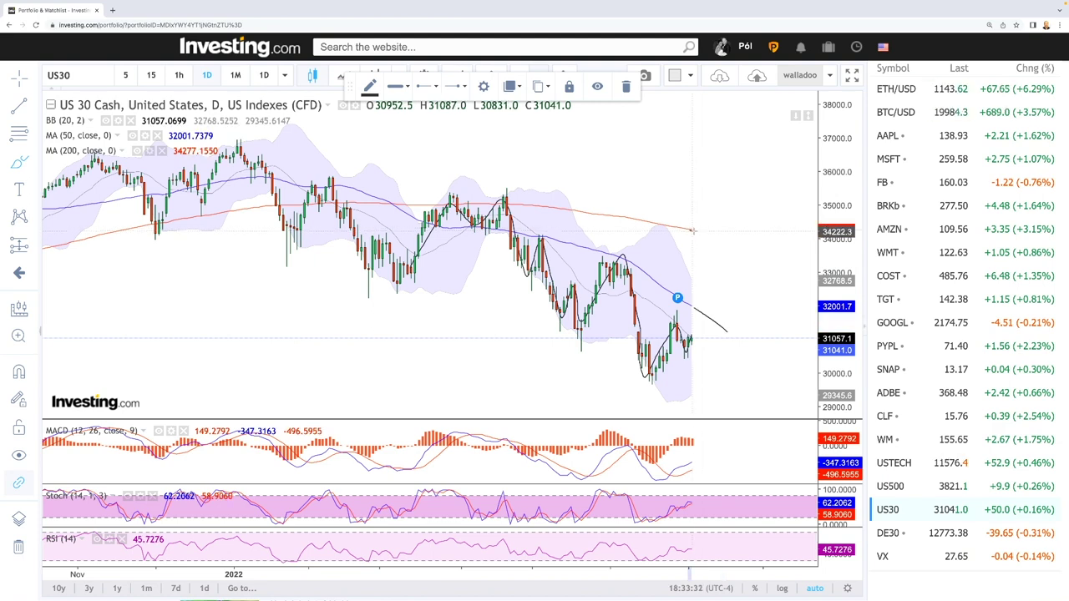
click(741, 255)
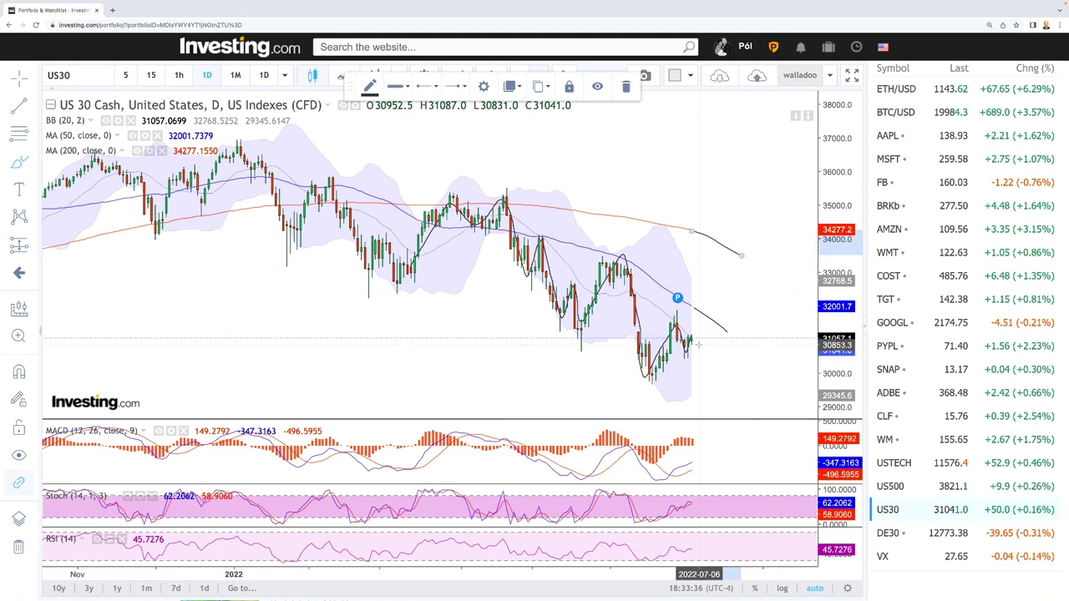
Step: Brush a projected US30 price drop from the latest candle to the June 2022 low level and circle the early-2020 peak
scroll(677, 347, up, 3)
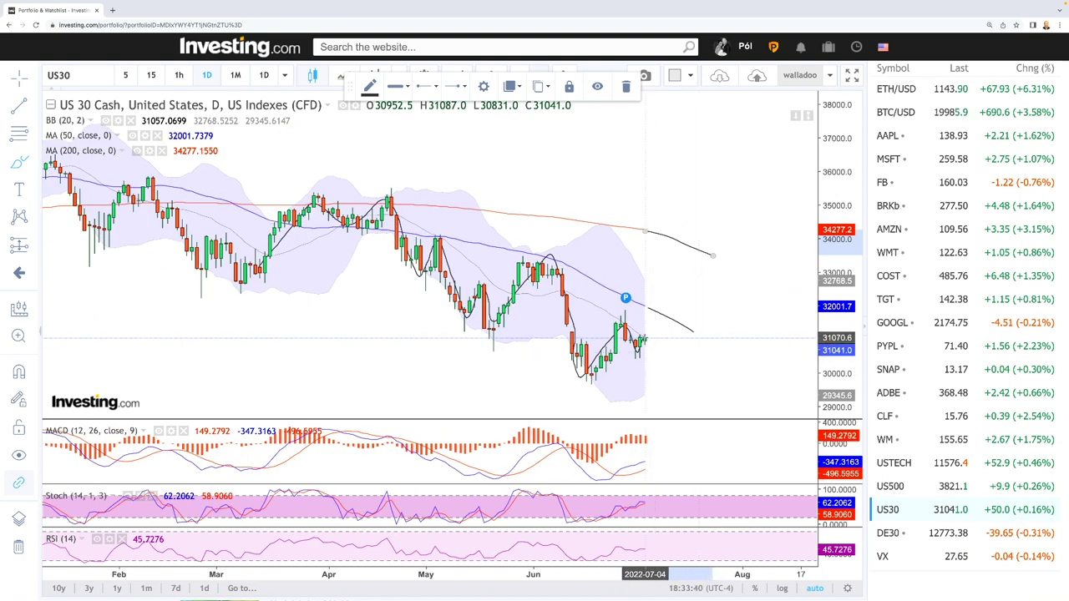
drag(645, 339, 664, 385)
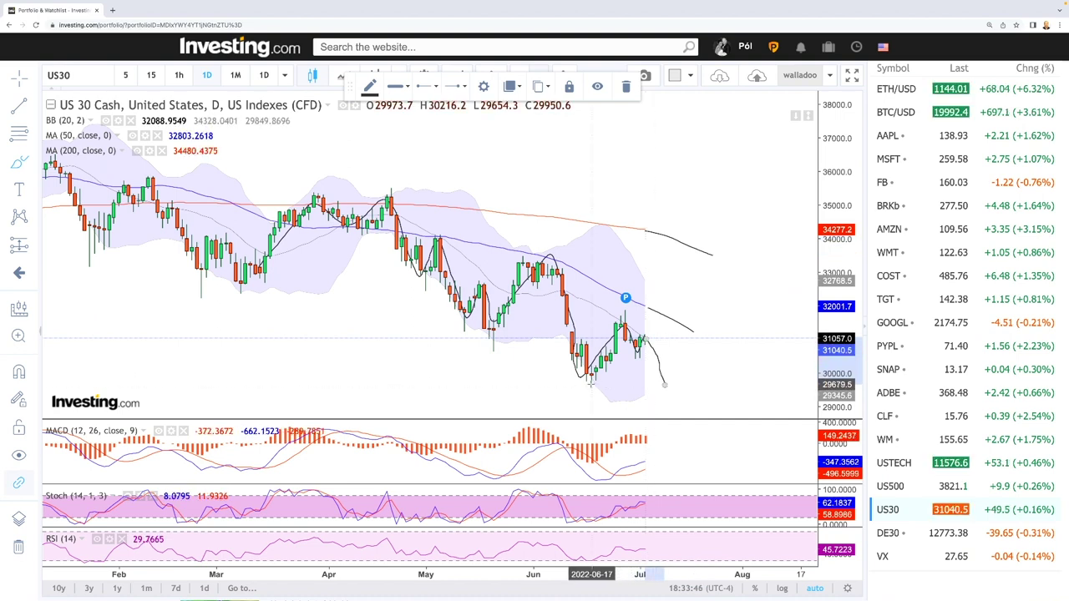
scroll(591, 382, down, 5)
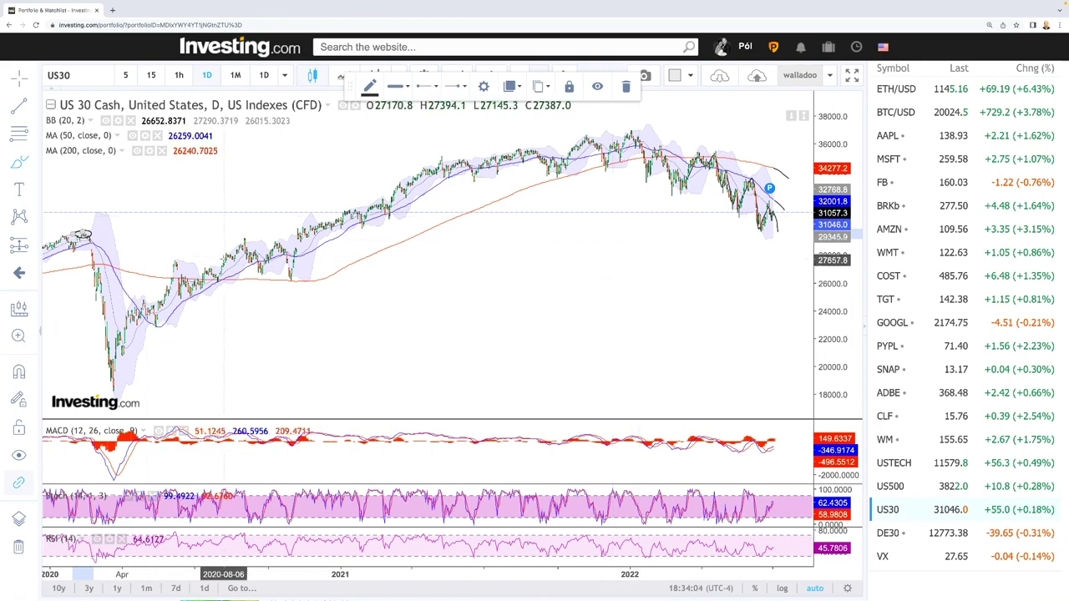
scroll(658, 249, up, 5)
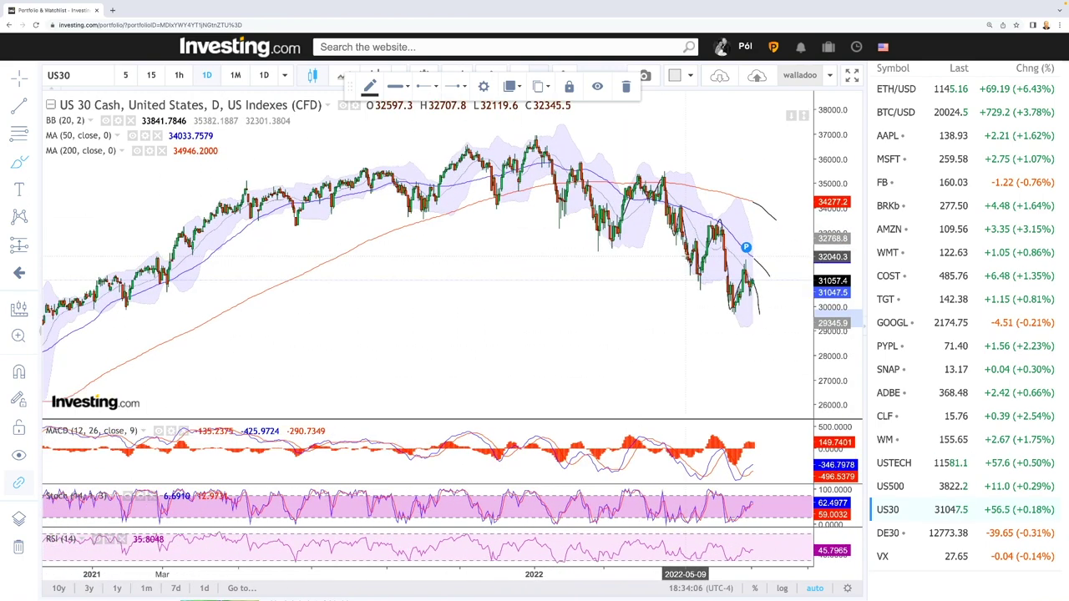
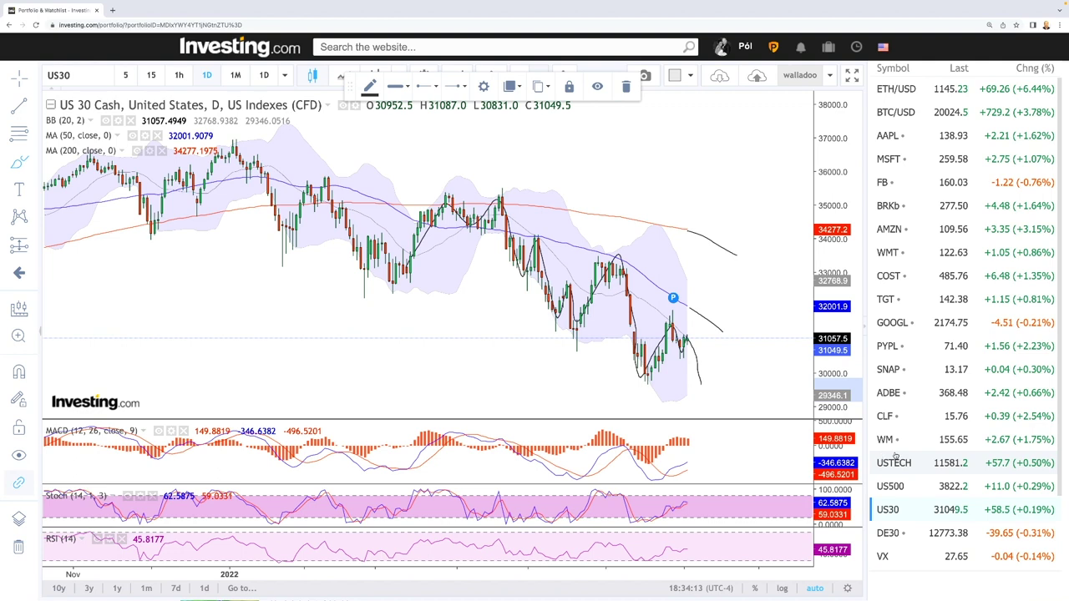
Step: Open the DE30 chart, trace its swings since February 2022 and brush downward extensions of the Bollinger midline and both moving averages
click(889, 533)
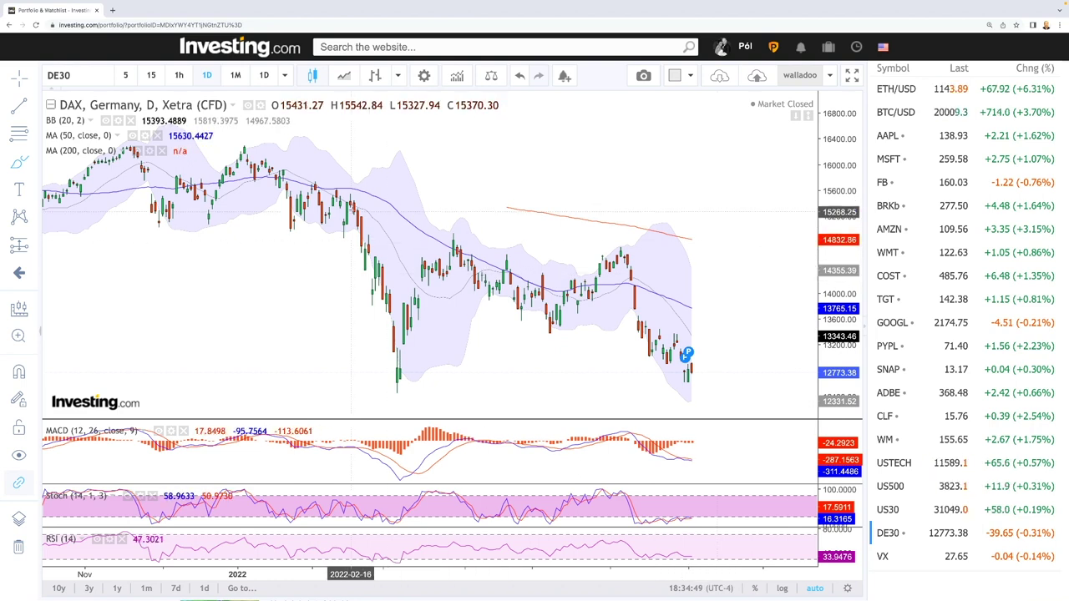
mouse_move(354, 207)
mouse_down()
mouse_move(394, 361)
mouse_move(451, 263)
mouse_move(509, 292)
mouse_move(590, 274)
mouse_move(619, 253)
mouse_move(641, 330)
mouse_move(687, 383)
mouse_up()
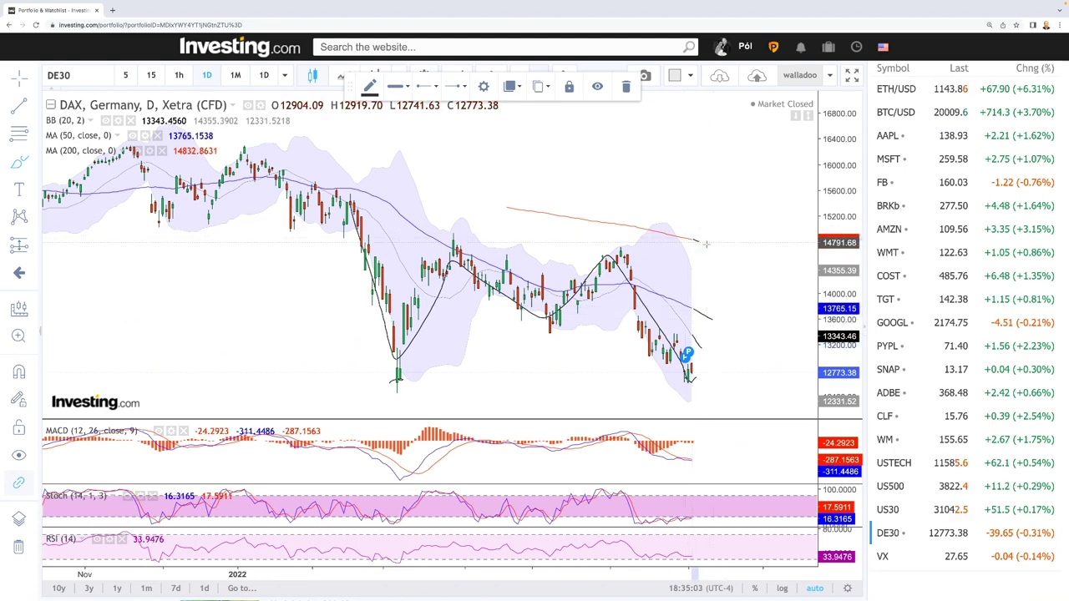
drag(706, 244, 731, 257)
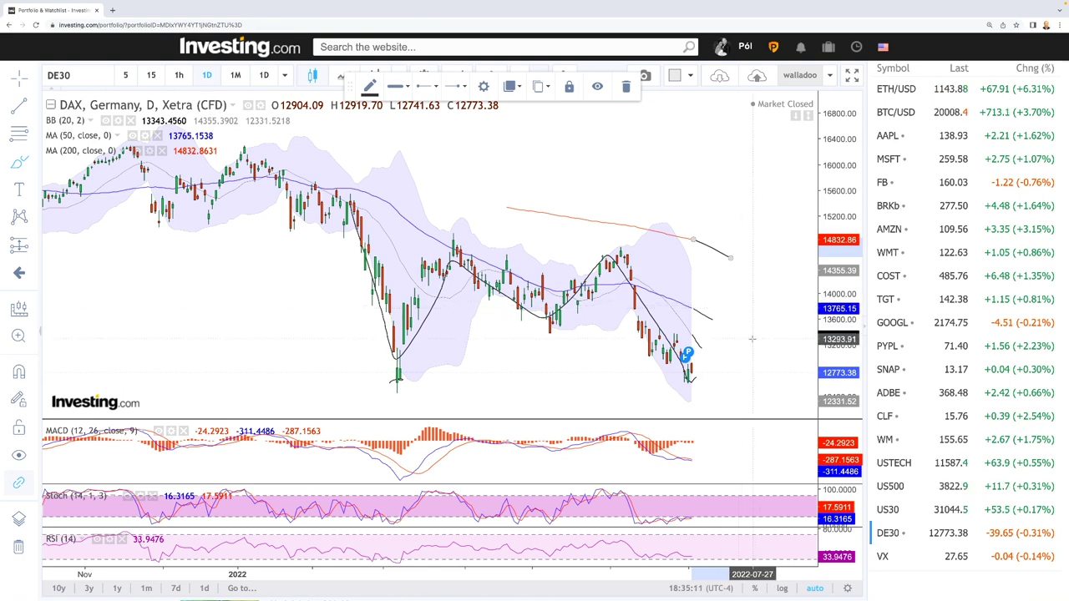
Step: Brush a projected DE30 rebound up to the extended 200-day average and circle the two recovery peaks after the March 2022 low
scroll(752, 334, up, 2)
scroll(751, 339, down, 3)
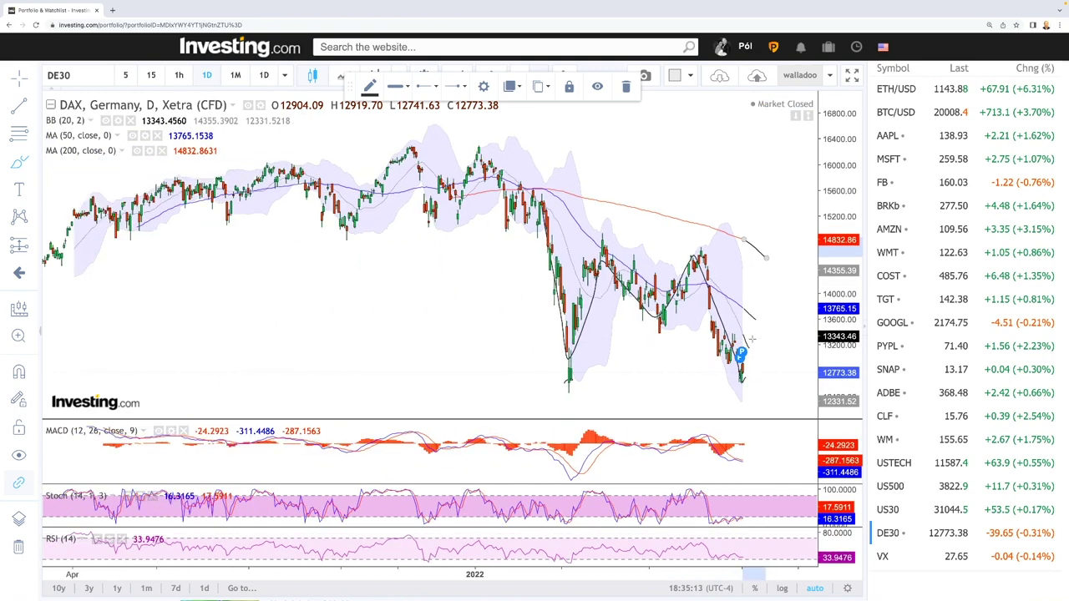
scroll(752, 339, down, 4)
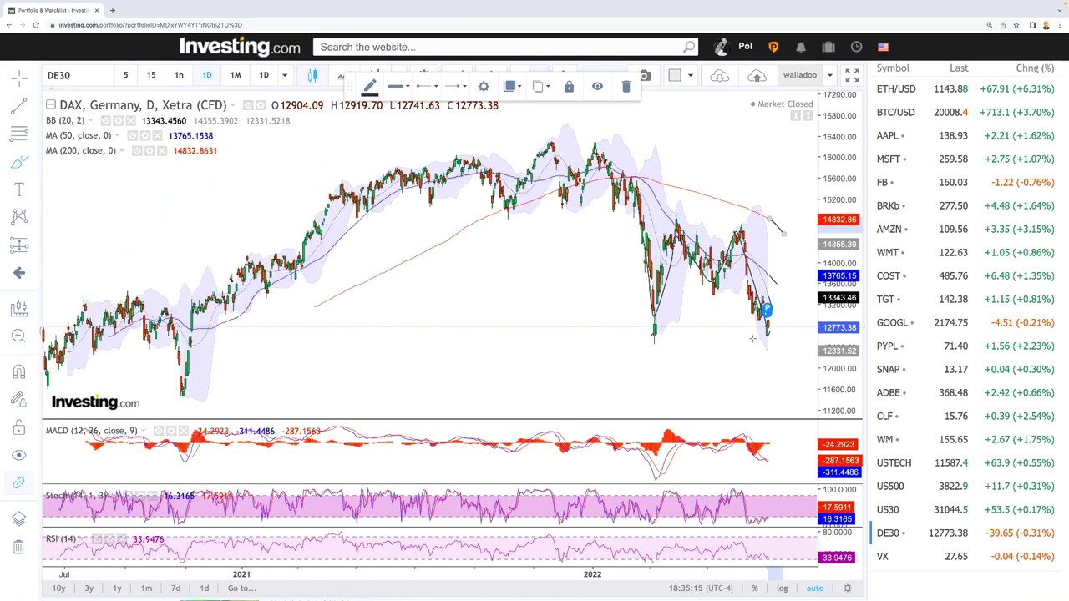
scroll(752, 339, down, 3)
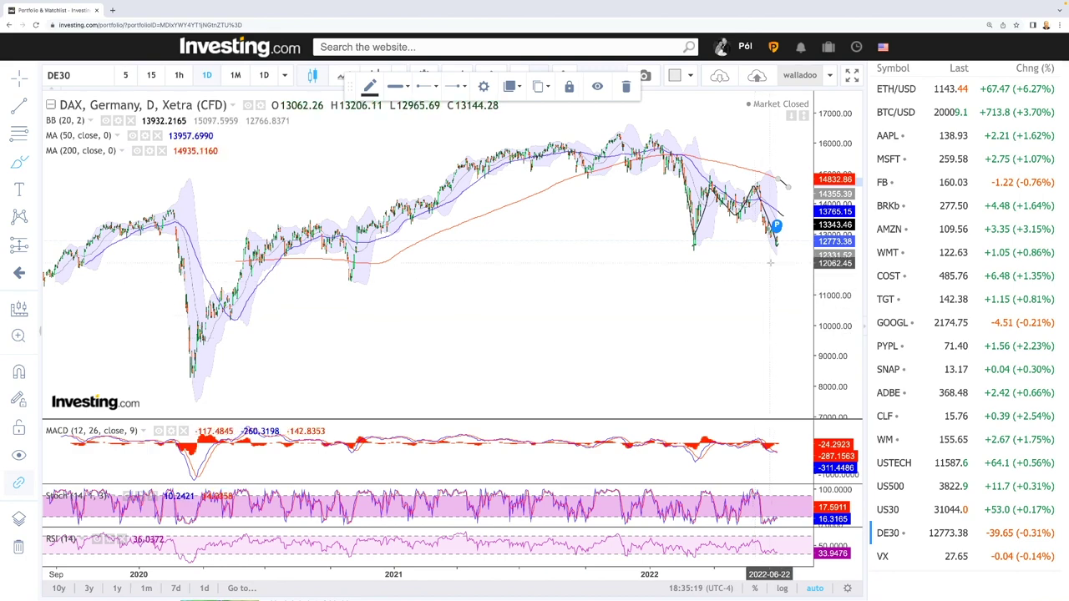
scroll(773, 268, up, 7)
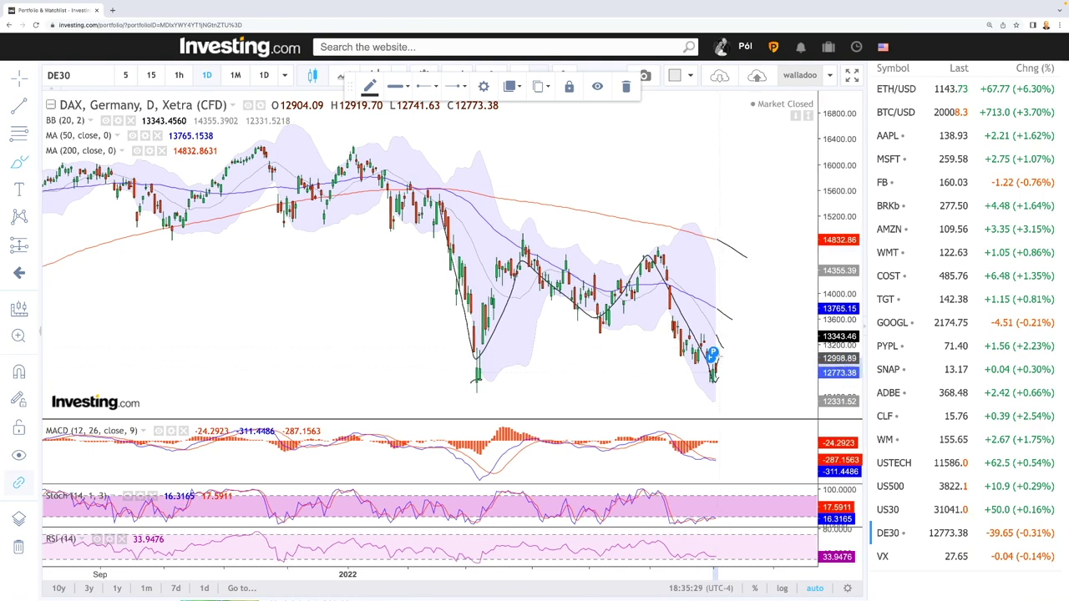
drag(721, 350, 757, 261)
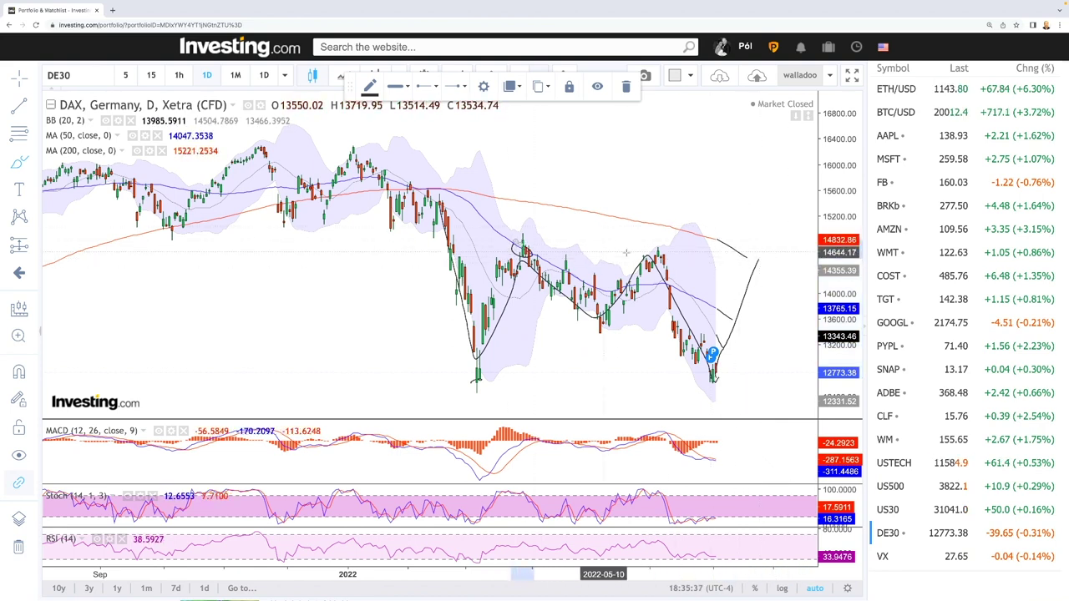
drag(650, 253, 660, 247)
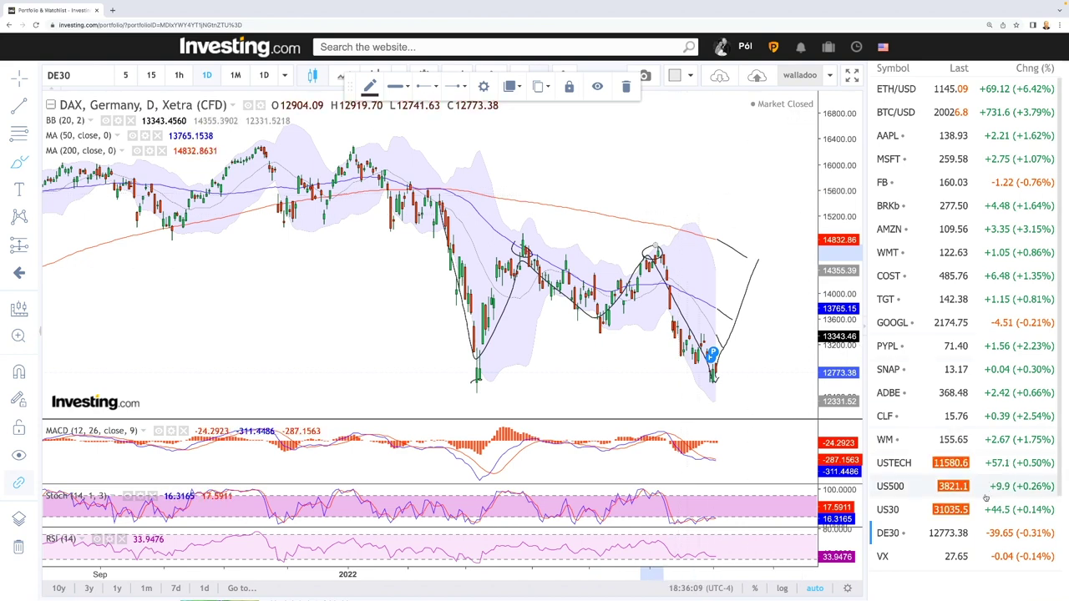
Step: Open the VX chart, brush slightly rising extensions of the 50- and 200-day moving averages and circle the three major 2022 peaks
scroll(987, 499, down, 2)
click(911, 466)
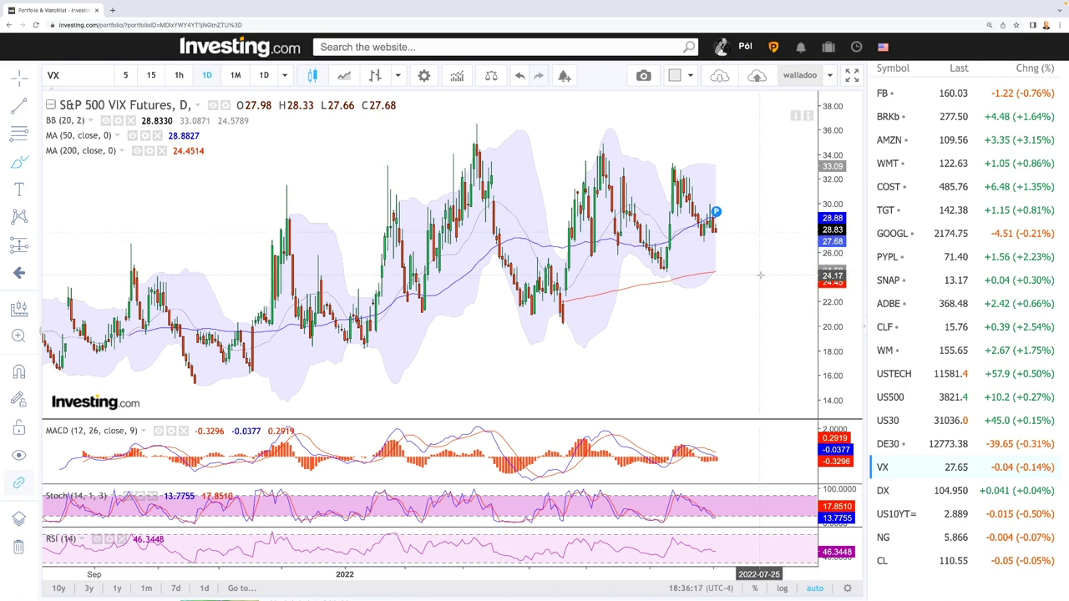
scroll(759, 273, up, 4)
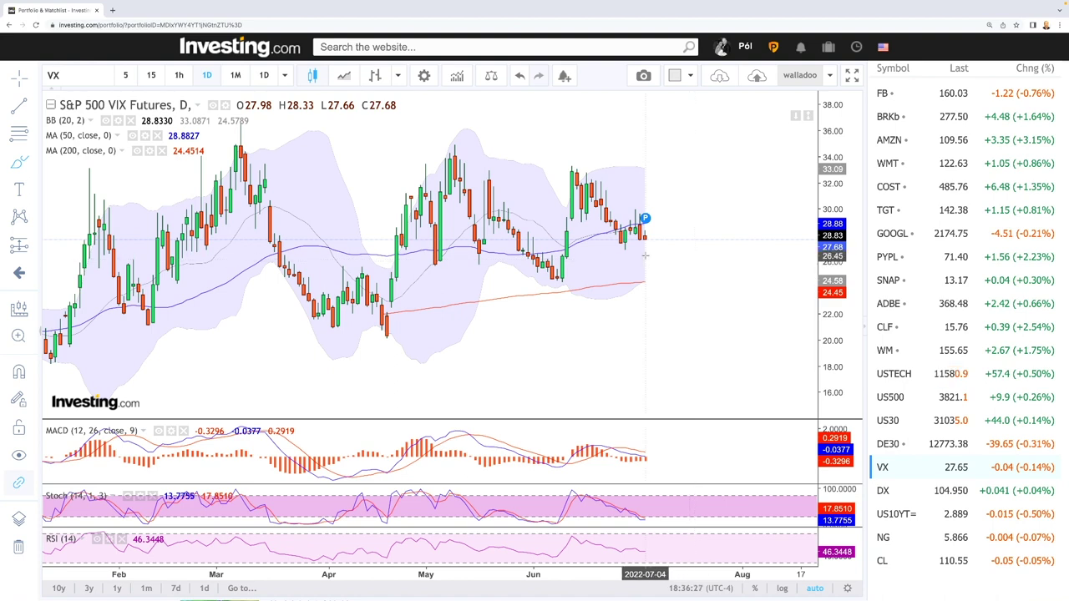
click(643, 282)
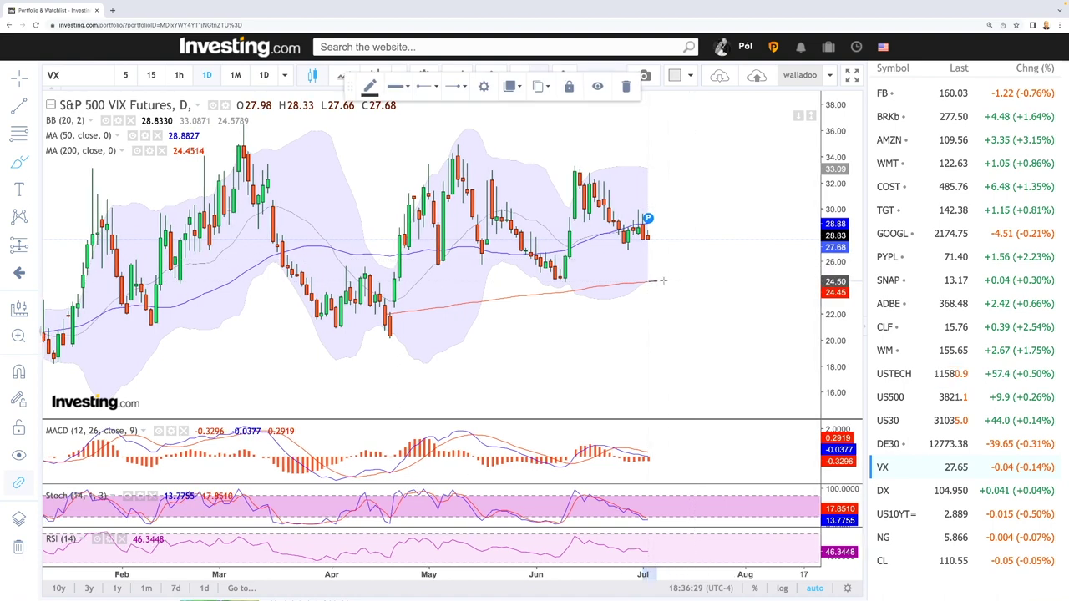
click(727, 275)
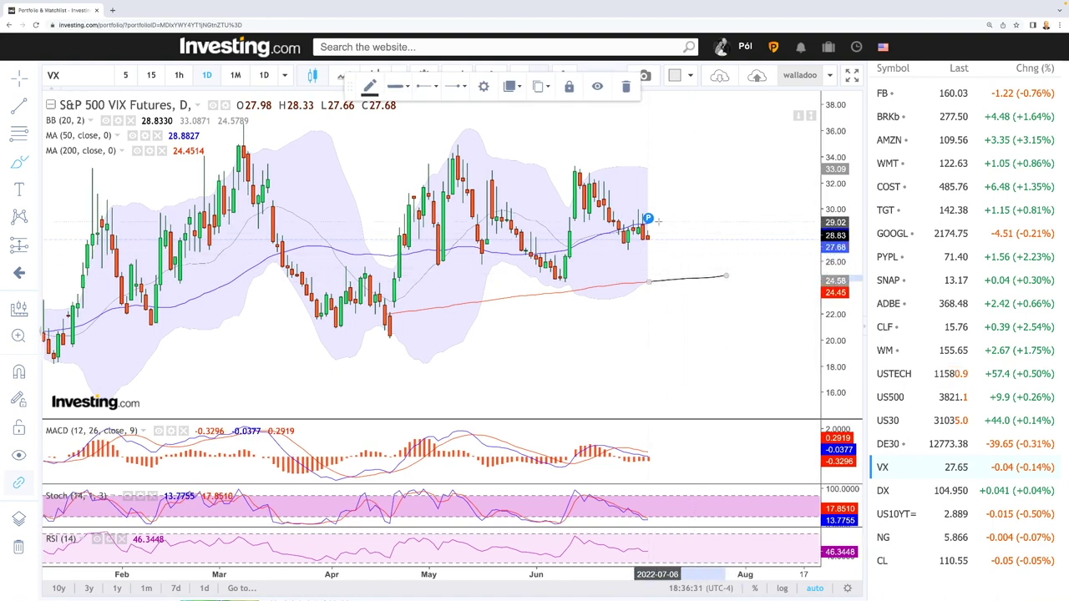
click(702, 216)
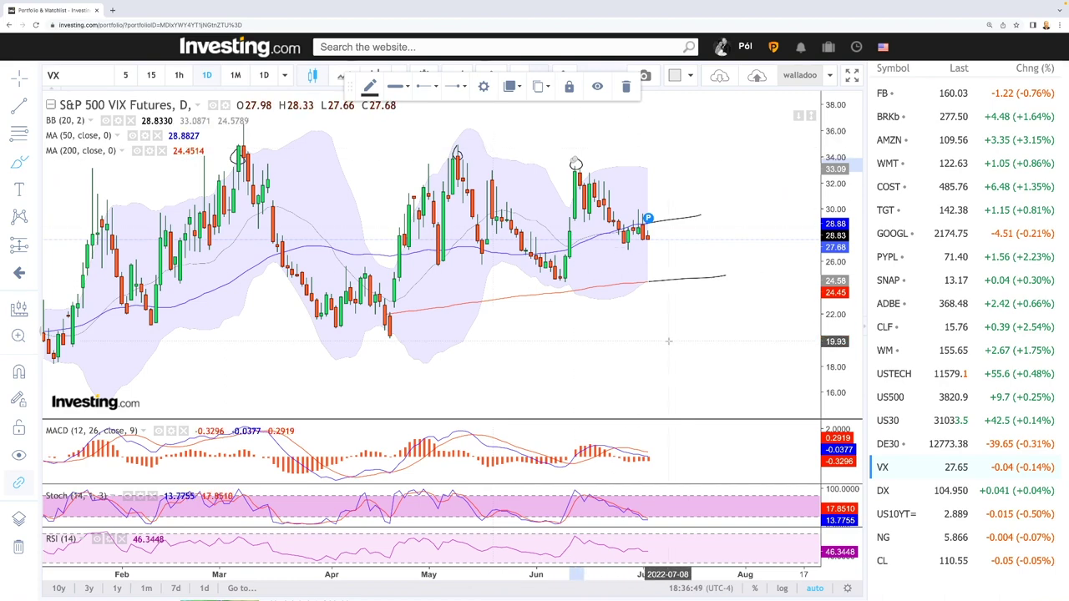
Step: Brush a projected VX path dipping from the latest candle to the extended 200-day average and rebounding to about 31
scroll(659, 334, up, 2)
scroll(669, 341, down, 4)
scroll(668, 341, down, 3)
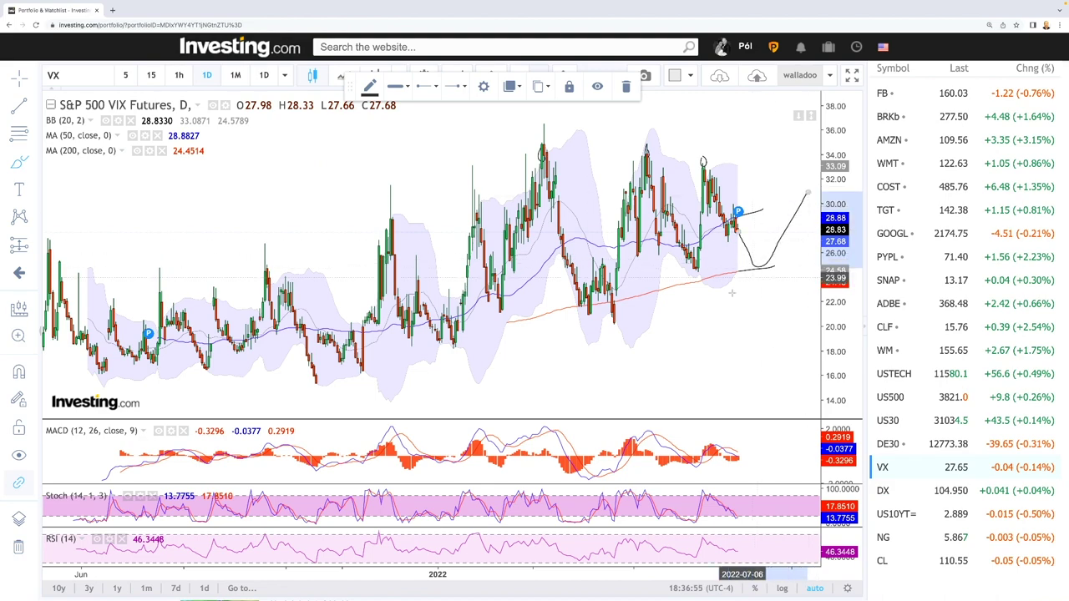
Step: Trace the VX swings through 2022 and brush a rising line from about 26 in December 2021 to about 36
scroll(690, 350, up, 1)
scroll(690, 350, down, 4)
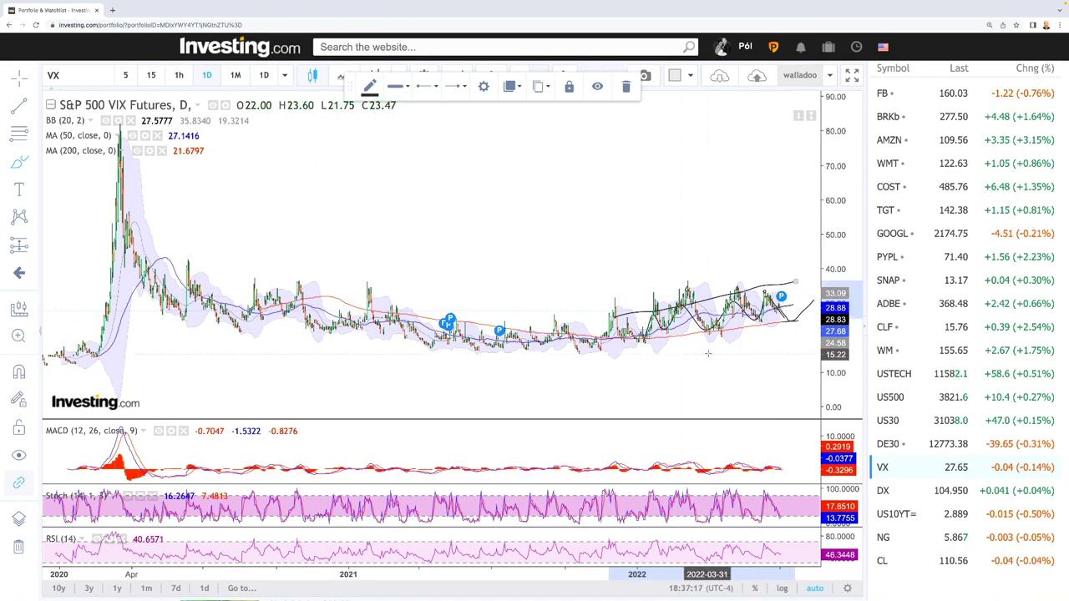
scroll(708, 355, up, 5)
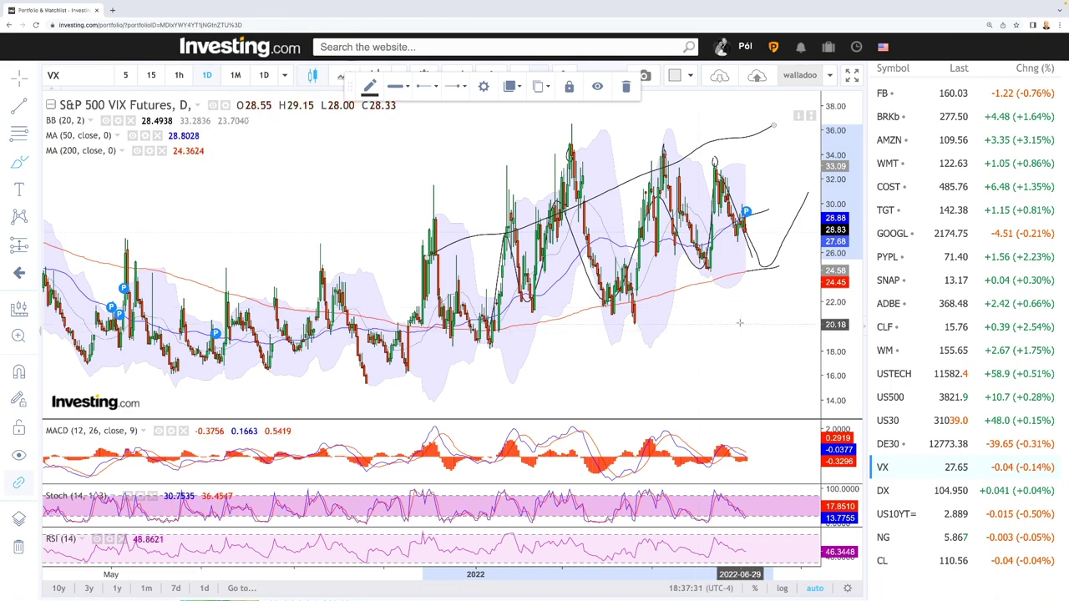
Step: Open the US10YT chart and brush a horizontal support line at about 2.73 from April 2022 past the latest candle
click(920, 512)
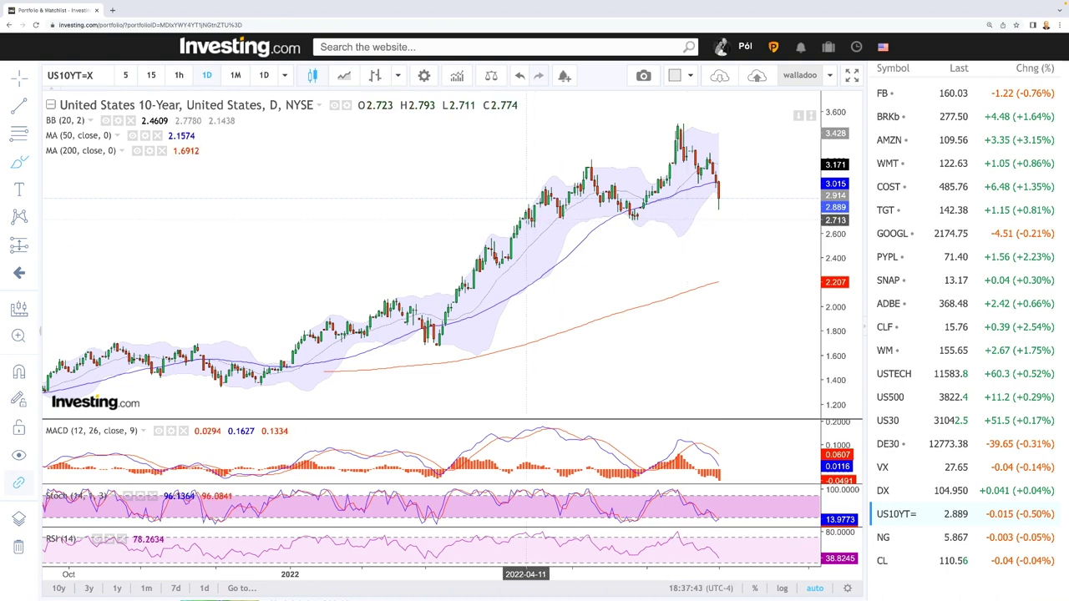
click(525, 219)
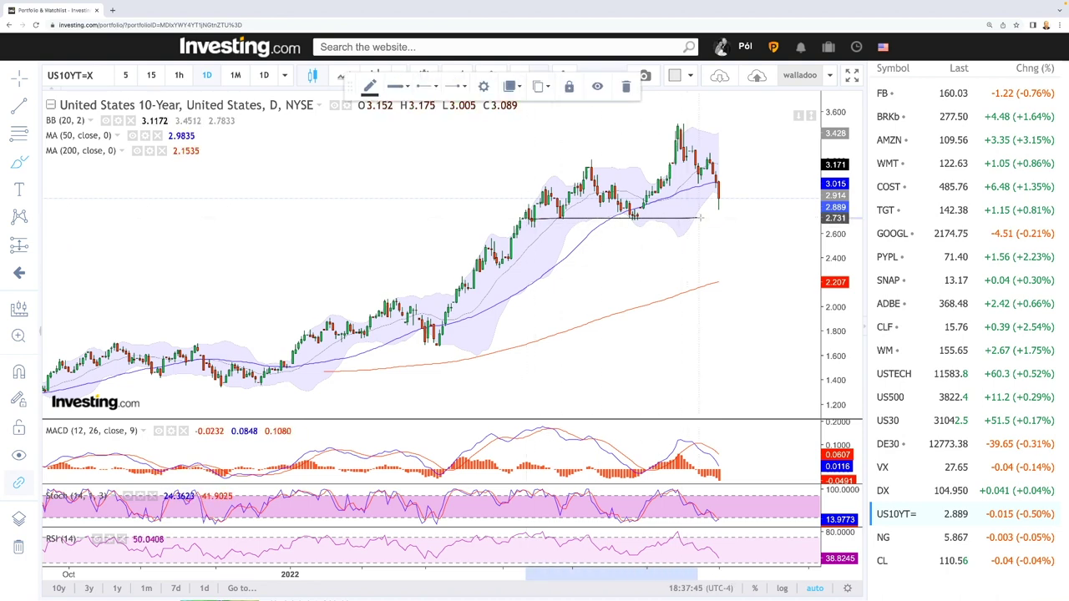
click(782, 217)
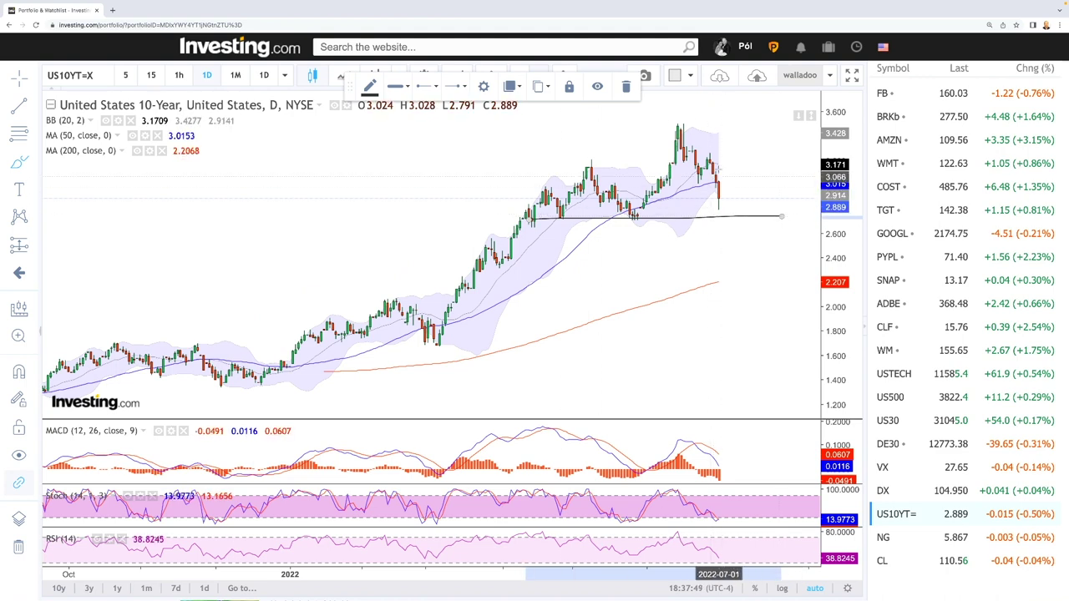
Step: Trace the US10YT rise from the support line to the June peak and its decline, then brush a projected zigzag rebound
scroll(727, 197, up, 2)
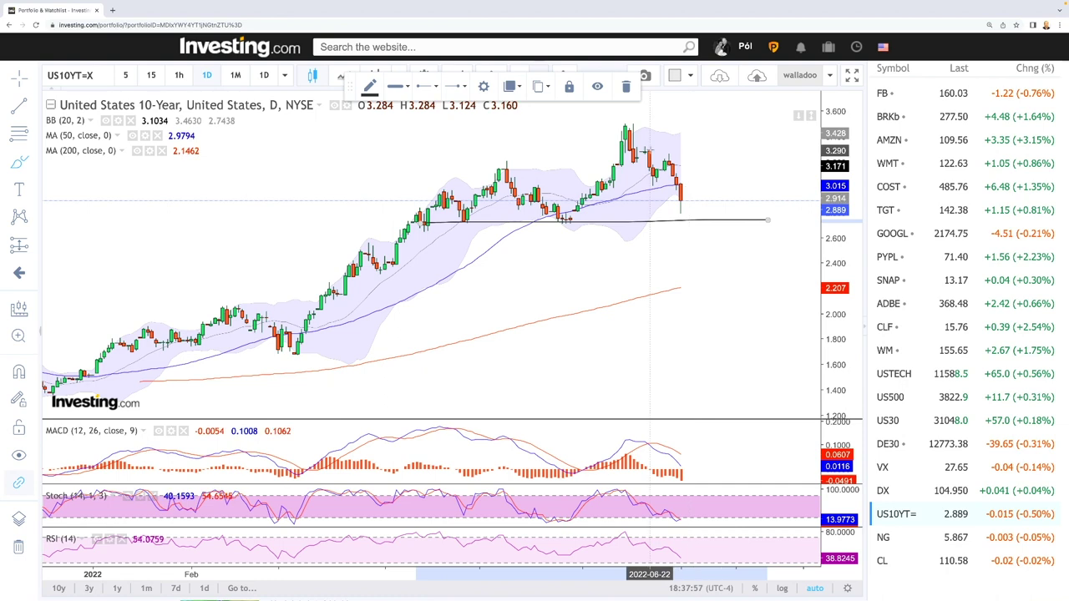
click(566, 219)
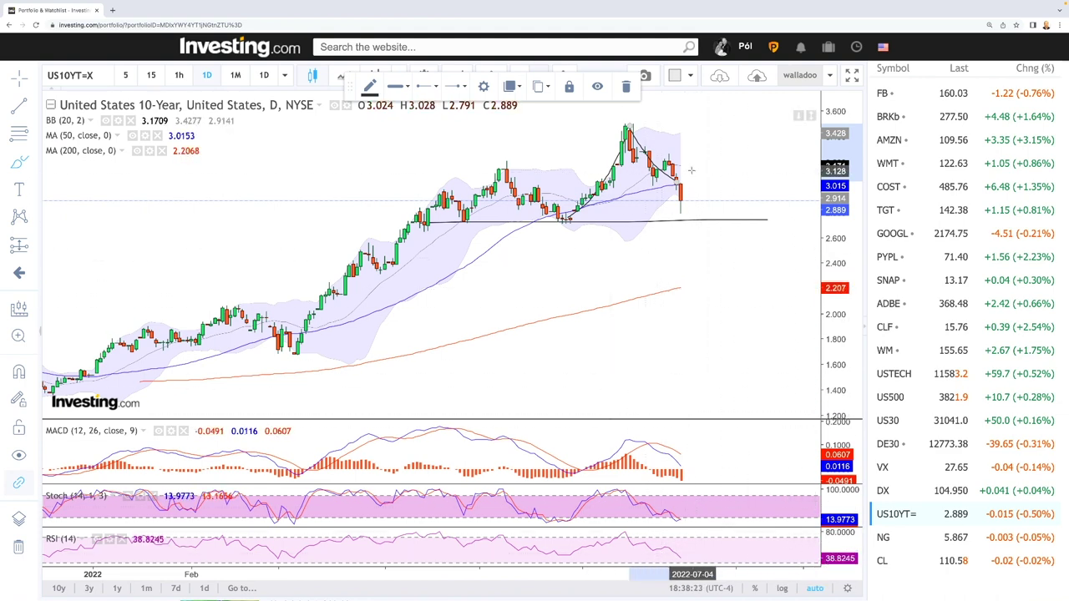
mouse_move(681, 210)
mouse_down()
mouse_move(692, 193)
mouse_move(701, 207)
mouse_move(728, 191)
mouse_up()
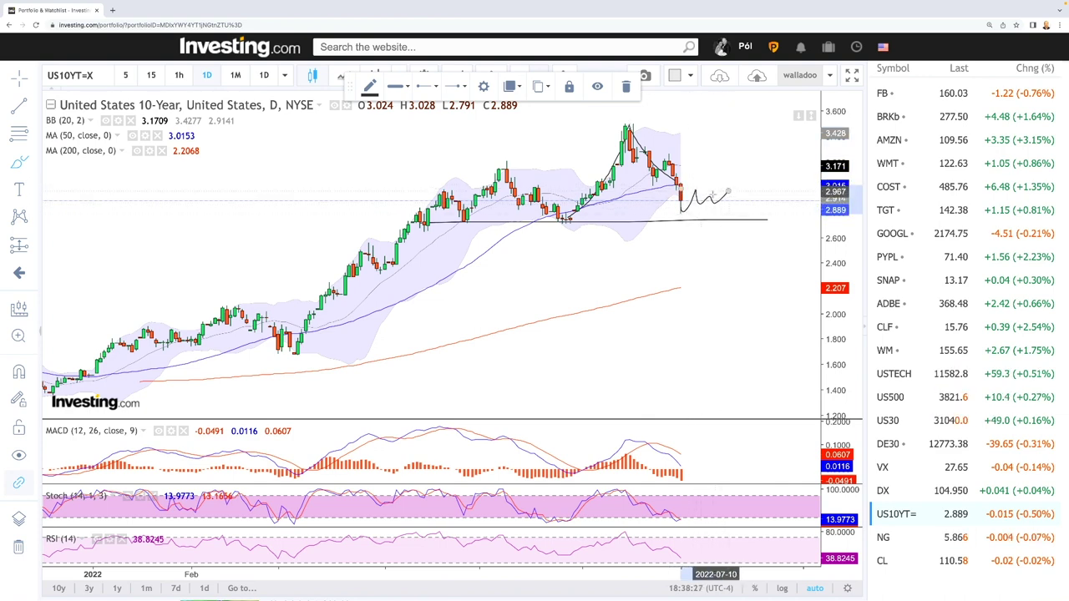